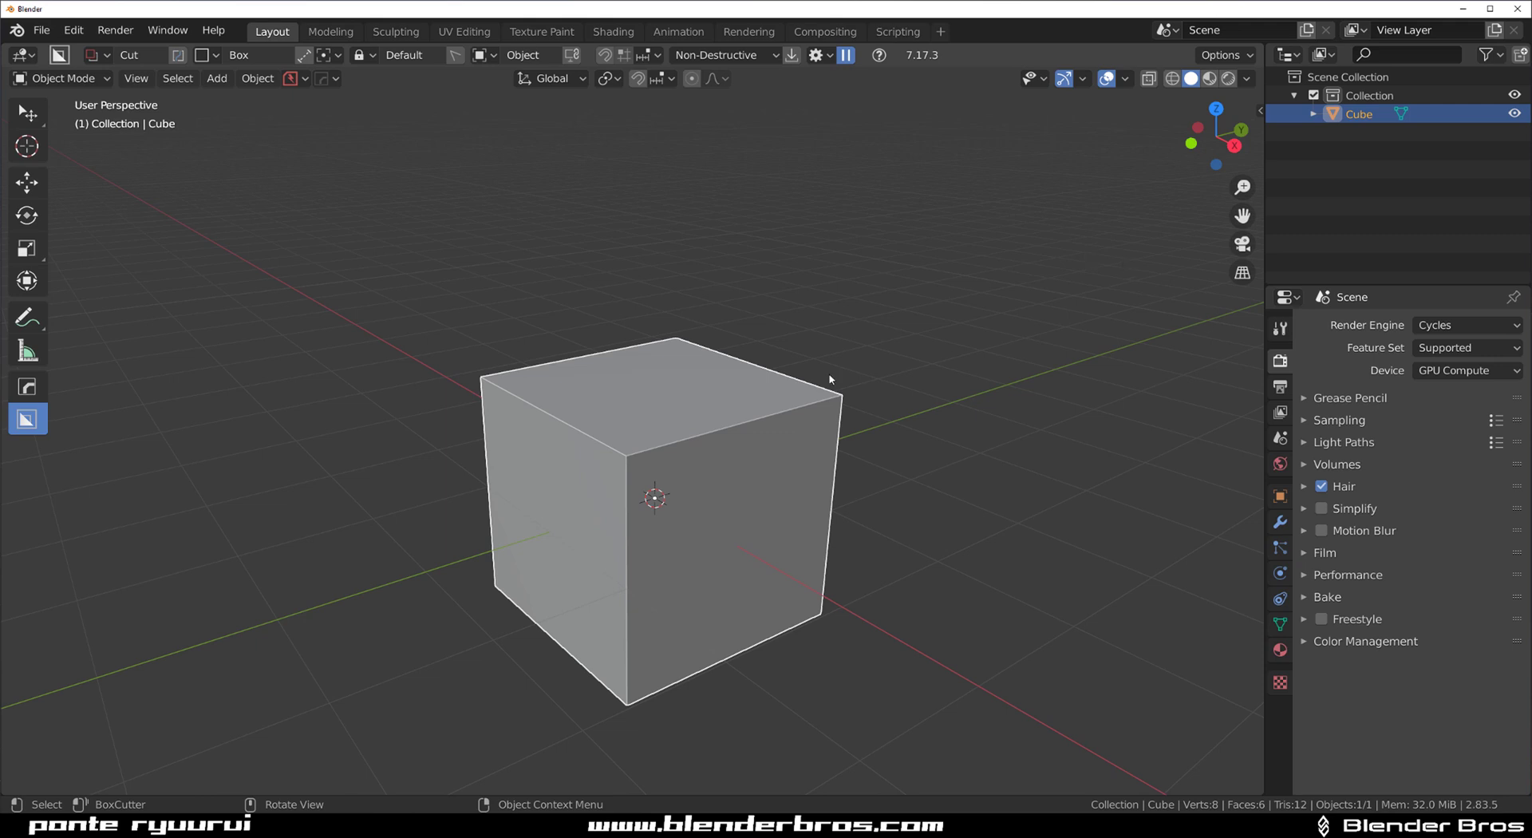
# Step: Make two box cuts through the cube's upper front corner with BoxCutter
pyautogui.moveTo(520, 438); pyautogui.dragTo(533, 461, button='middle')
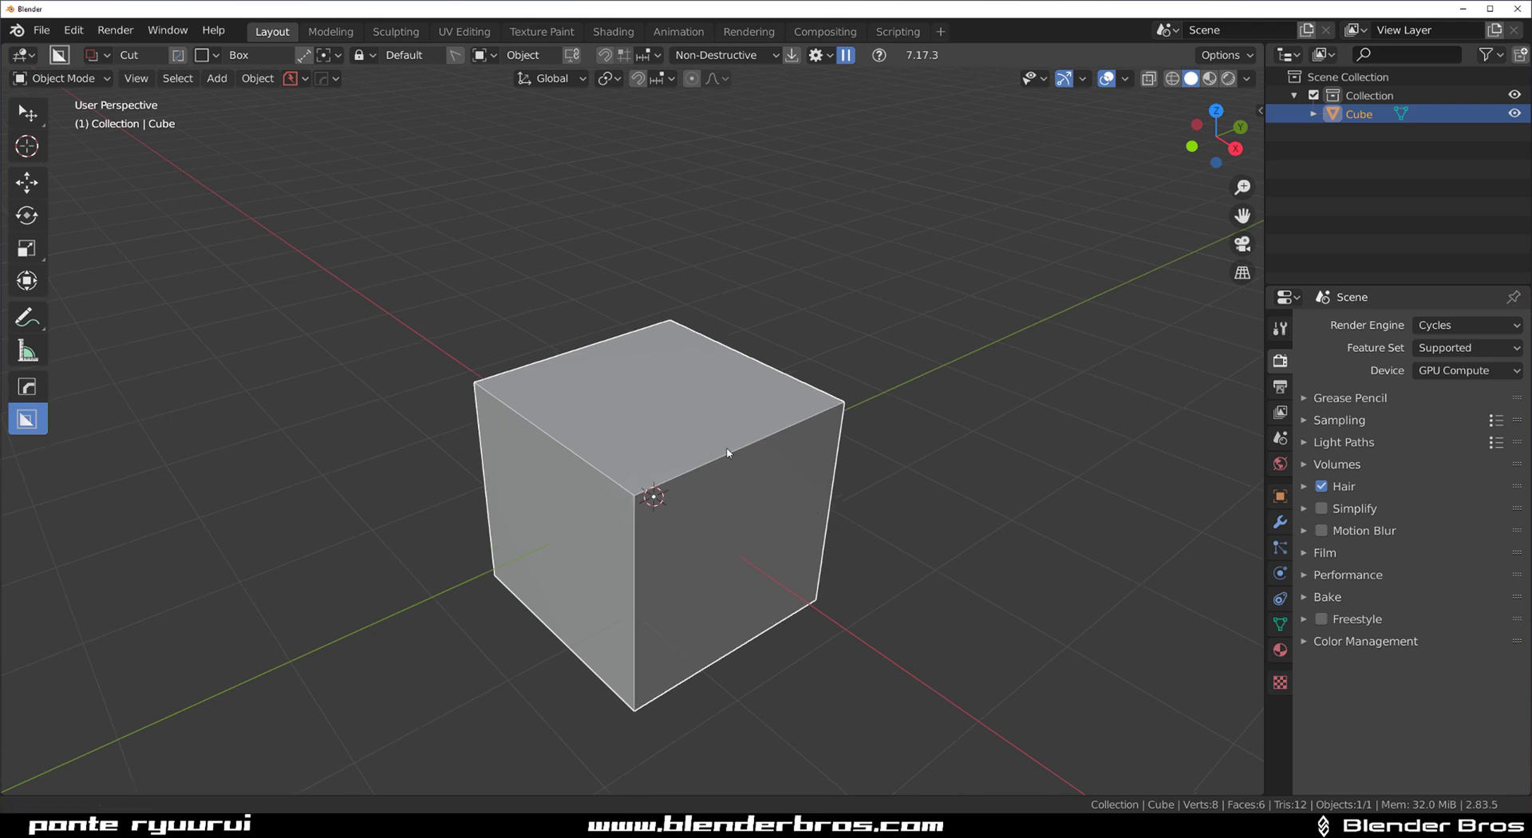
pyautogui.scroll(2, 803, 423)
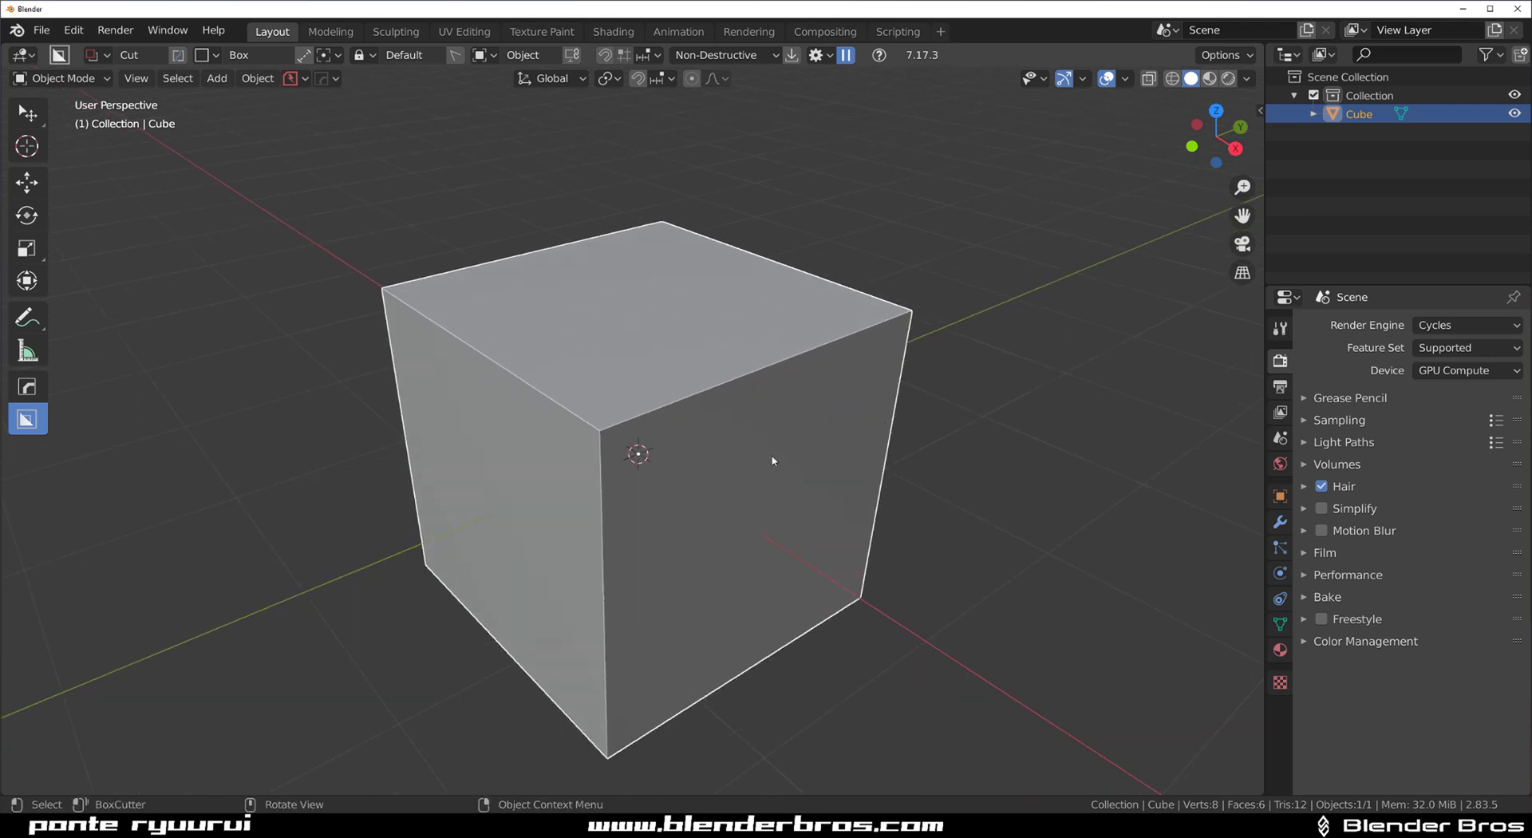
pyautogui.moveTo(730, 359); pyautogui.dragTo(505, 466)
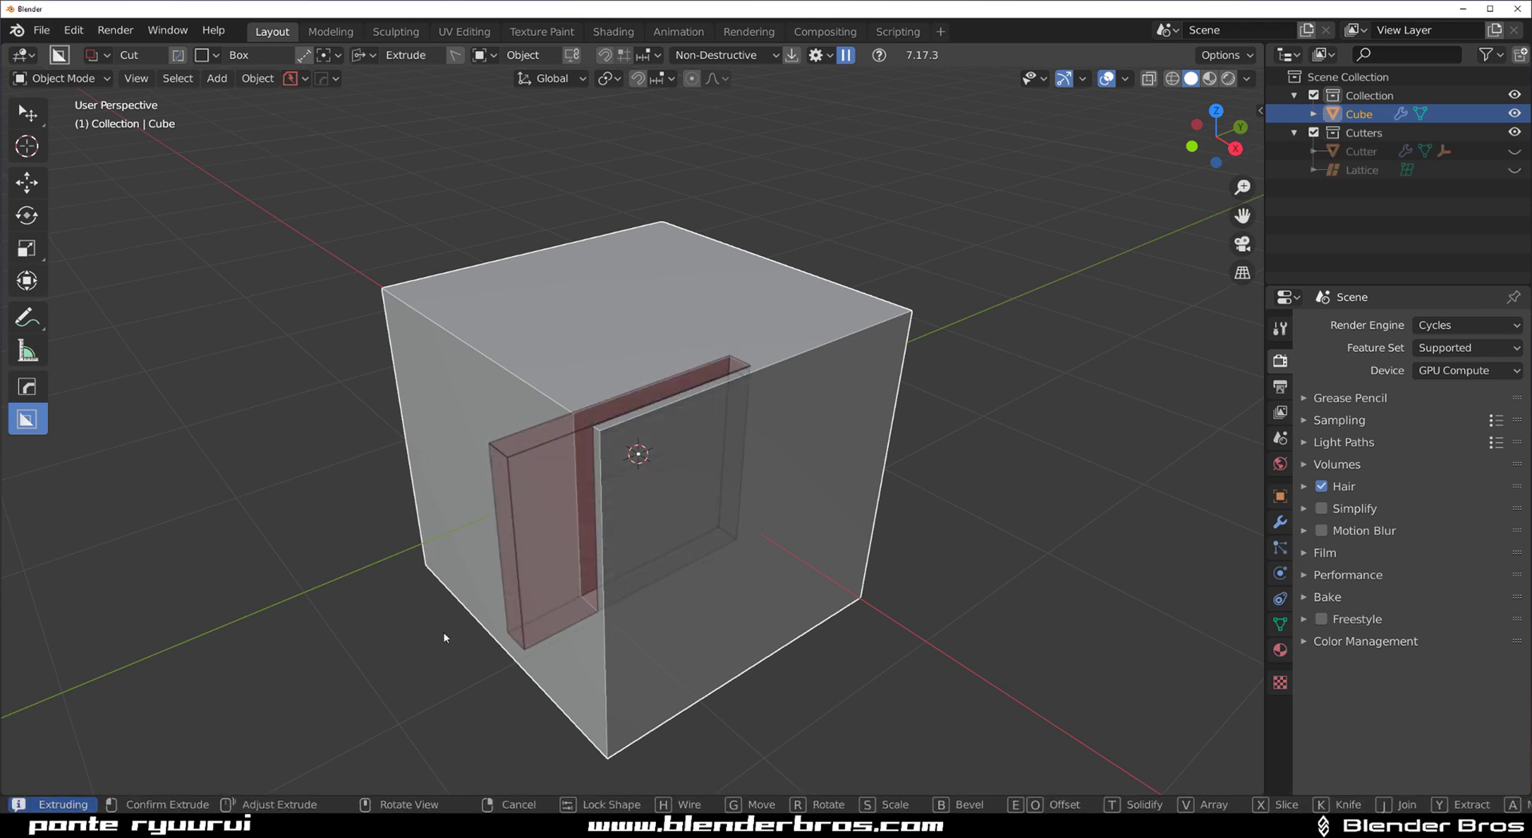
pyautogui.click(446, 637)
pyautogui.moveTo(632, 568); pyautogui.dragTo(645, 568, button='middle')
pyautogui.moveTo(522, 419); pyautogui.dragTo(759, 528)
pyautogui.click(862, 510)
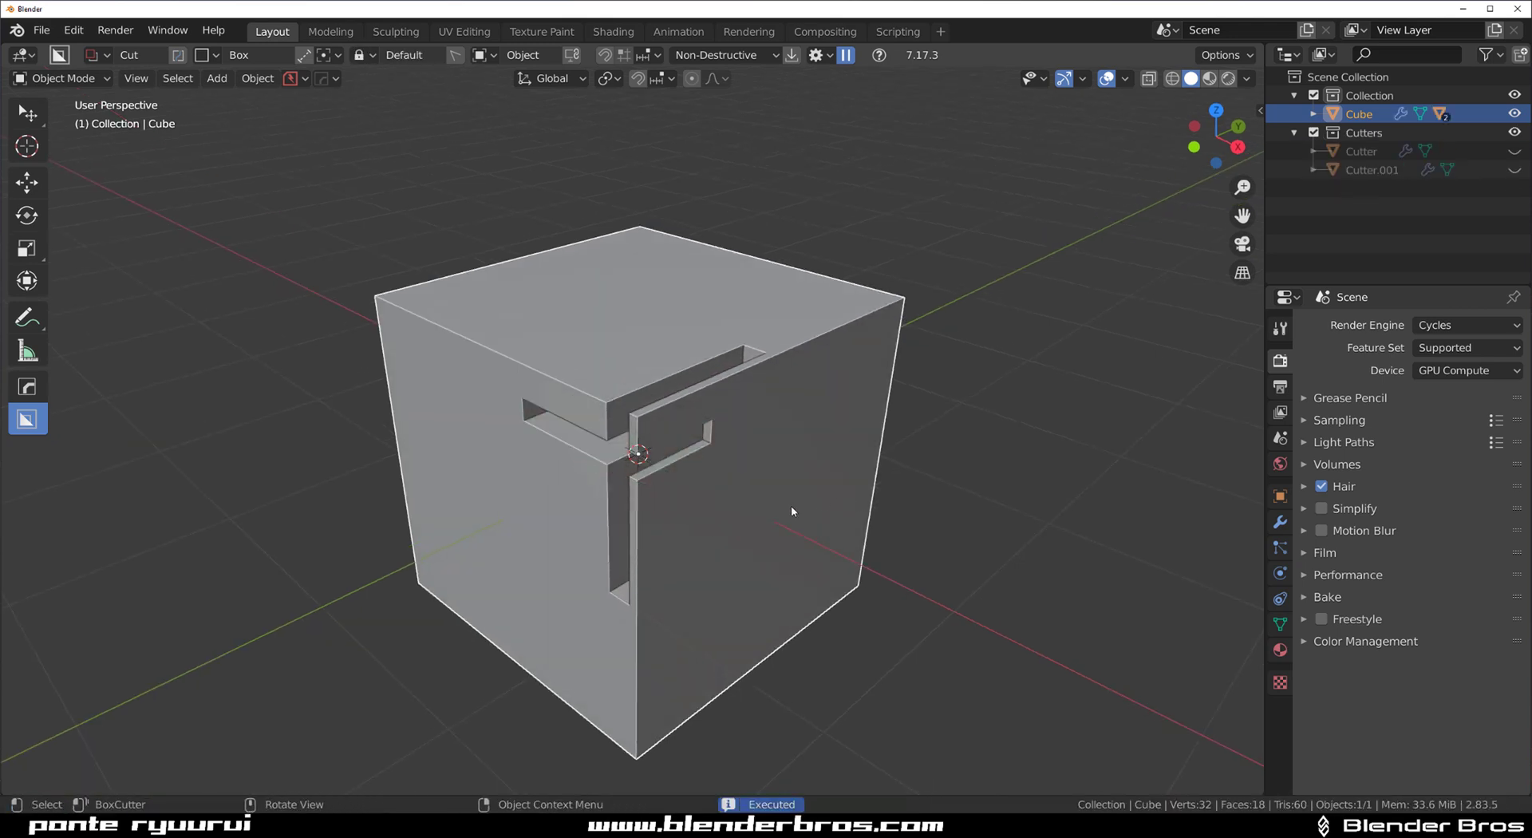
# Step: Rotate the cube freely in the current view and cut a large rectangular slot into its top face
pyautogui.scroll(-1, 794, 507)
pyautogui.press('r')
pyautogui.click(694, 779)
pyautogui.moveTo(584, 272); pyautogui.dragTo(482, 661)
pyautogui.click(470, 766)
# Step: Add a second cube and move it along the Y axis to about 5.5 m
pyautogui.scroll(-3, 782, 496)
pyautogui.scroll(1, 782, 496)
pyautogui.keyDown('shift'); pyautogui.moveTo(783, 496); pyautogui.dragTo(492, 554, button='middle'); pyautogui.keyUp('shift')
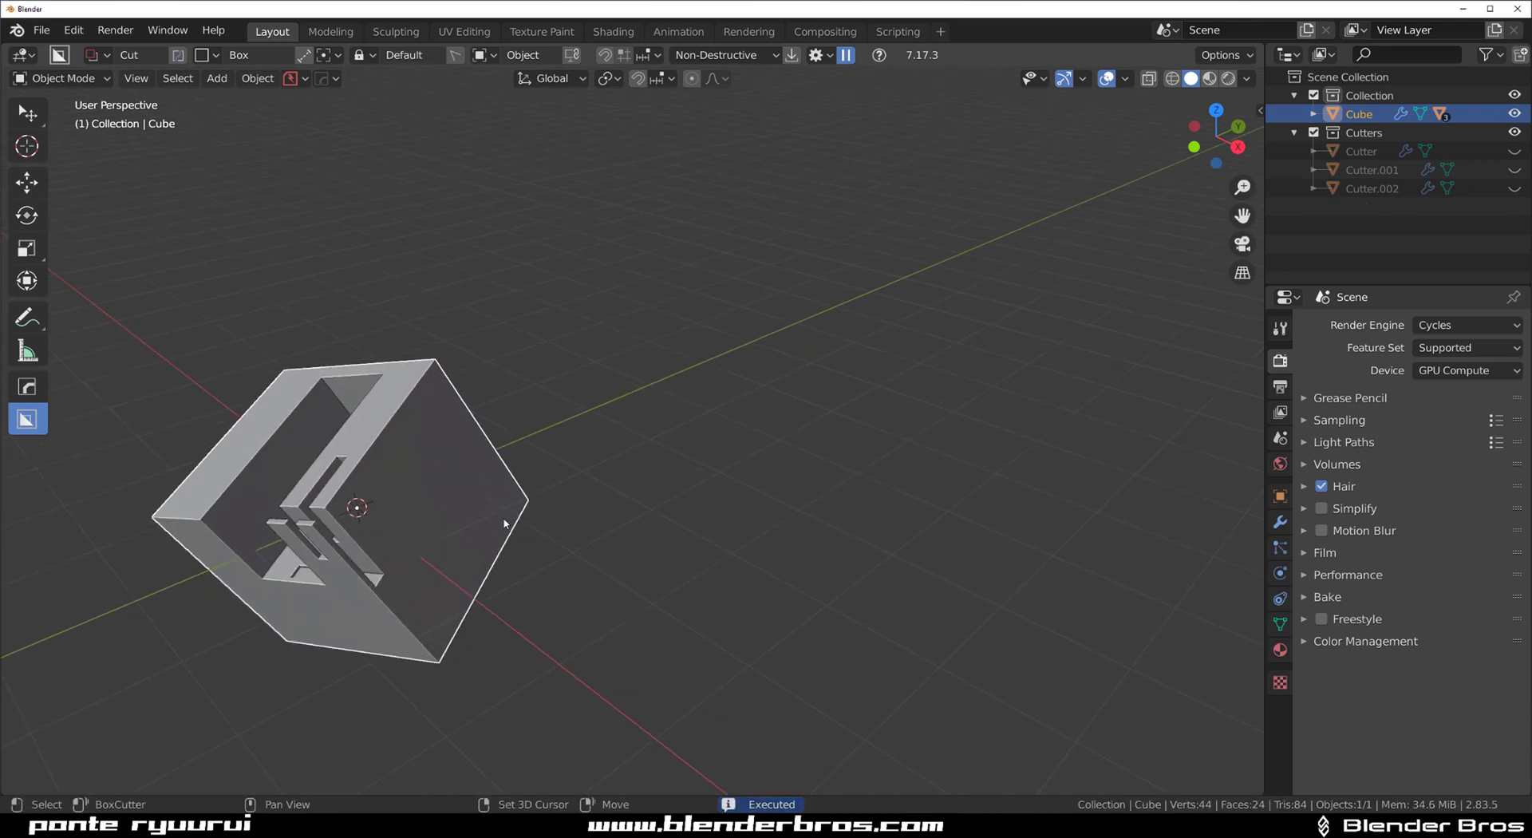
pyautogui.hotkey('shift', 'a')
pyautogui.moveTo(446, 403)
pyautogui.click(630, 445)
pyautogui.moveTo(630, 444); pyautogui.dragTo(568, 454, button='middle')
pyautogui.press('g')
pyautogui.press('y')
pyautogui.click(926, 376)
pyautogui.keyDown('shift'); pyautogui.moveTo(867, 423); pyautogui.dragTo(769, 483, button='middle'); pyautogui.keyUp('shift')
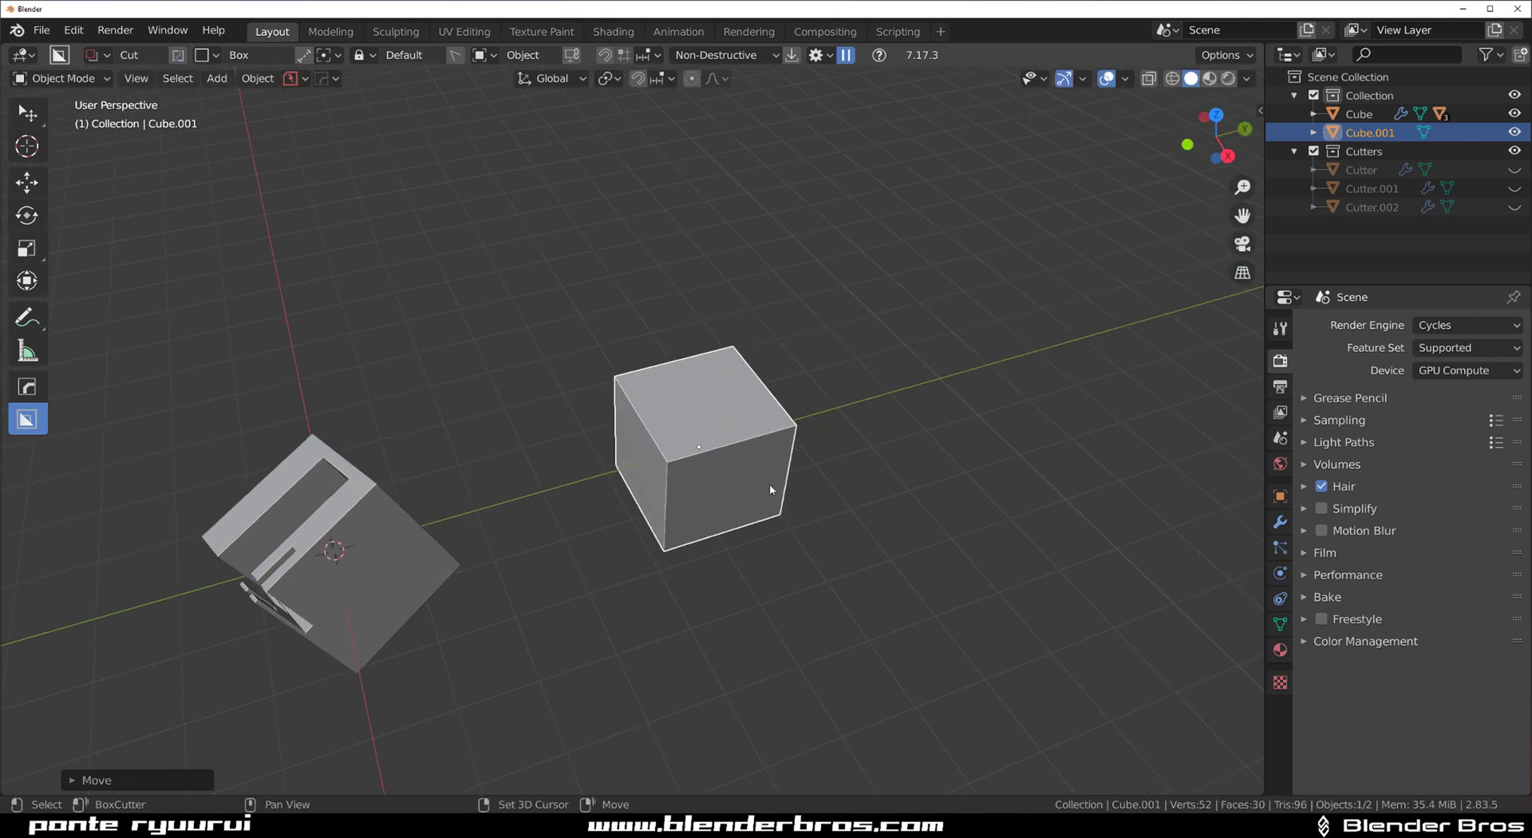
# Step: Bevel the second cube's four vertical edges in Edit Mode to turn it into an octagonal block
pyautogui.scroll(2, 769, 484)
pyautogui.press('Tab')
pyautogui.moveTo(724, 606); pyautogui.dragTo(806, 526, button='middle')
pyautogui.keyDown('ctrl'); pyautogui.keyDown('alt'); pyautogui.click(814, 496); pyautogui.keyUp('alt'); pyautogui.keyUp('ctrl')
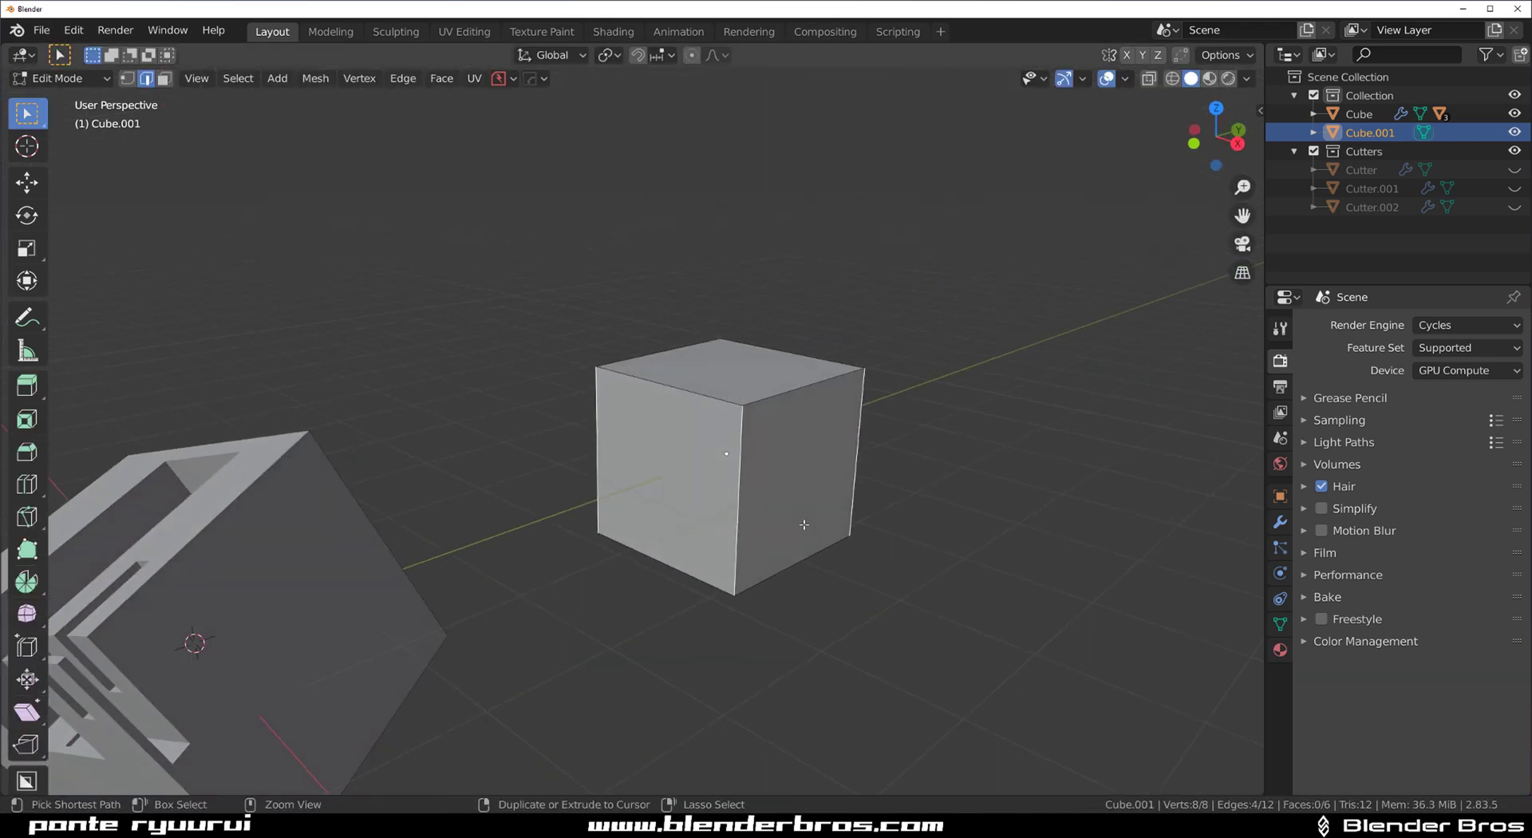
pyautogui.hotkey('ctrl', 'b')
pyautogui.click(904, 562)
pyautogui.press('Tab')
# Step: Make two box cuts near the front edge of the octagonal block's top face
pyautogui.scroll(-2, 776, 434)
pyautogui.scroll(3, 790, 428)
pyautogui.moveTo(829, 407); pyautogui.dragTo(787, 494, button='middle')
pyautogui.scroll(2, 788, 494)
pyautogui.moveTo(676, 514)
pyautogui.mouseDown()
pyautogui.moveTo(866, 519)
pyautogui.moveTo(749, 542)
pyautogui.mouseUp()
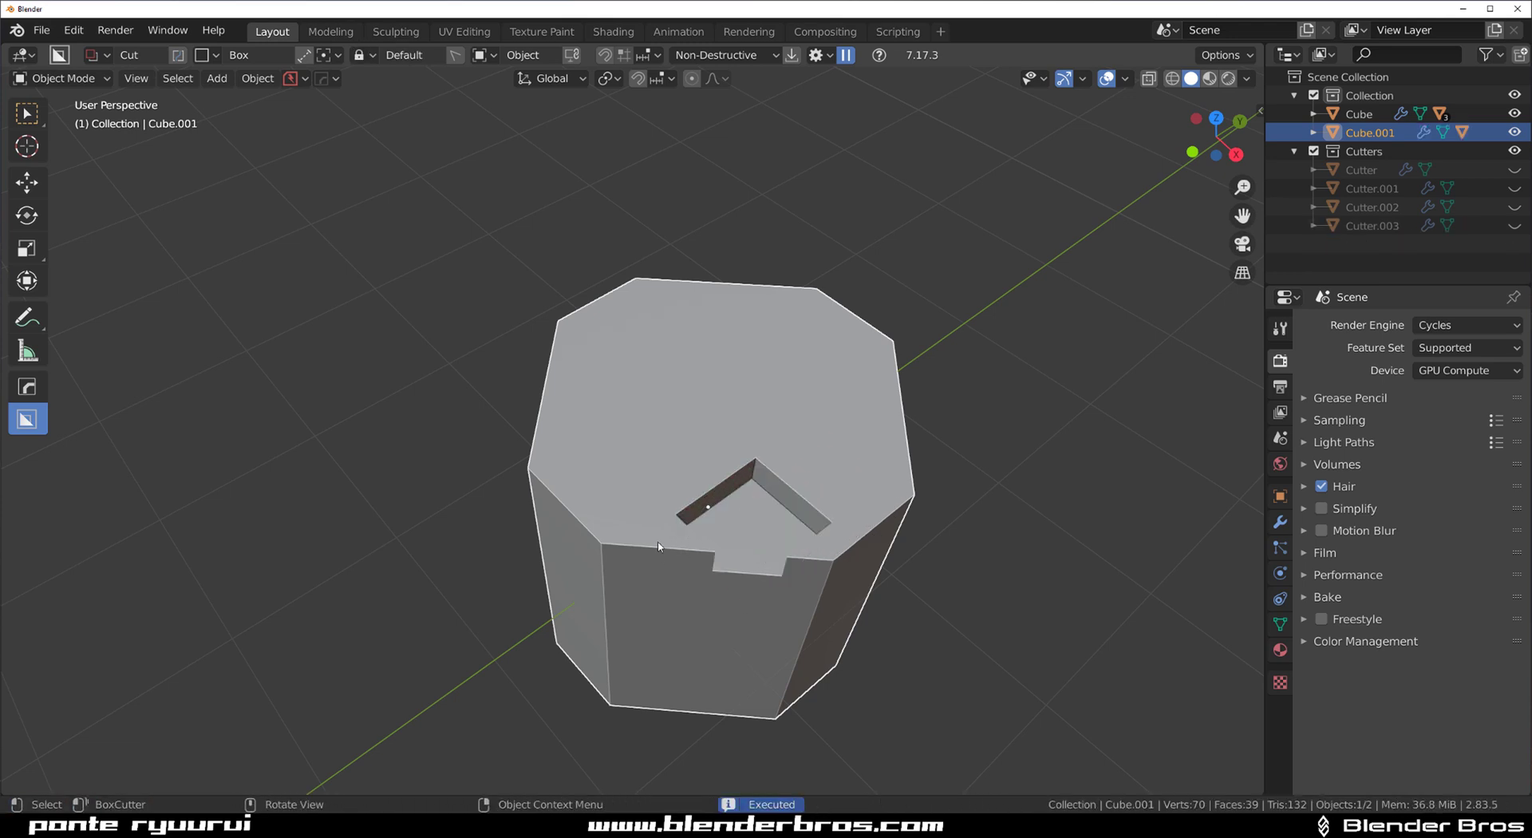
pyautogui.moveTo(566, 461); pyautogui.dragTo(657, 563)
pyautogui.click(659, 573)
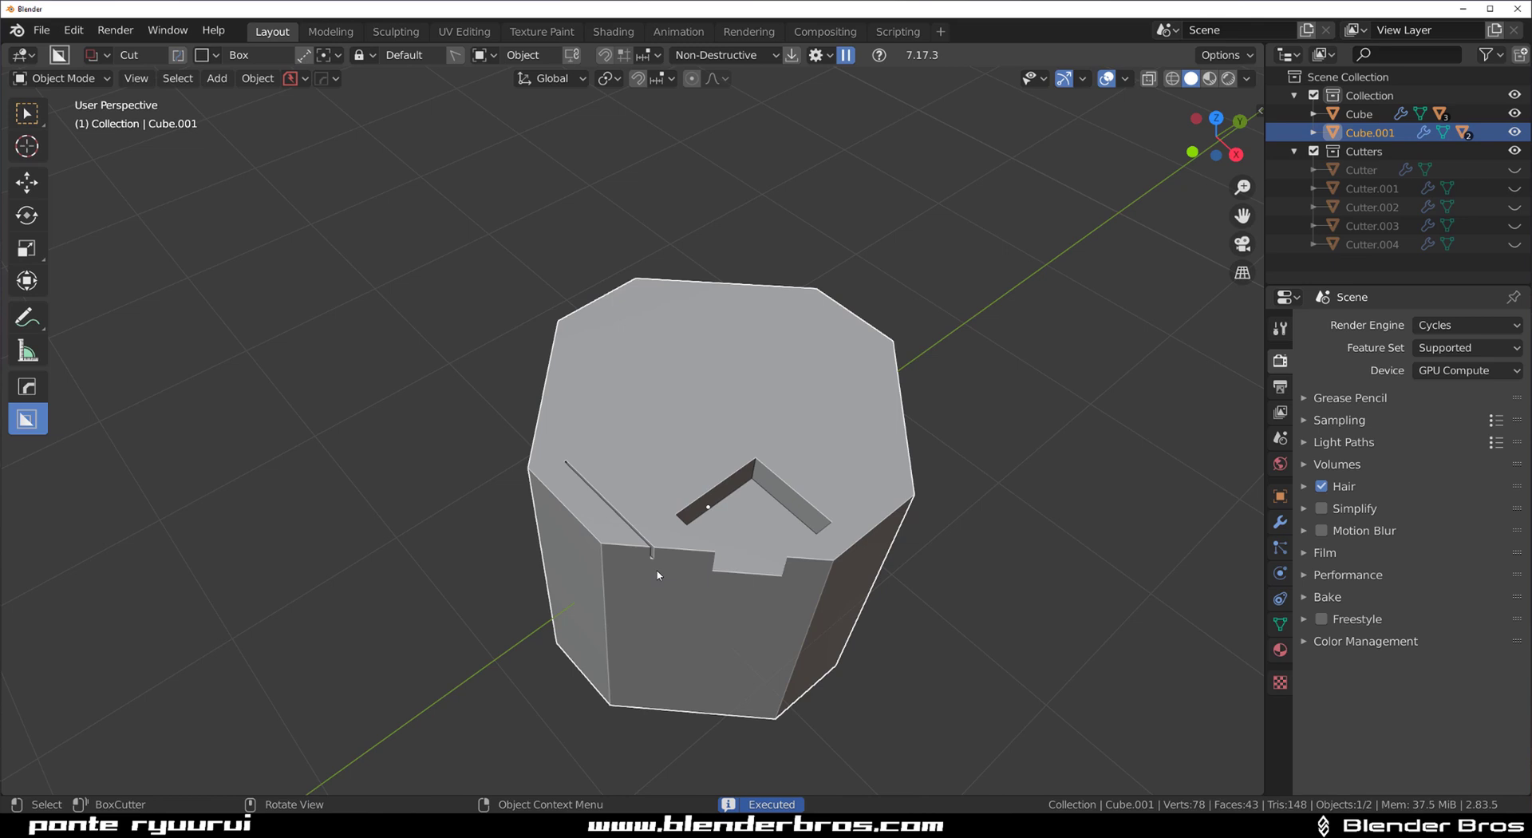
# Step: Examine the octagonal block's location, rotation, scale and dimension values
pyautogui.scroll(-2, 618, 590)
pyautogui.scroll(2, 892, 394)
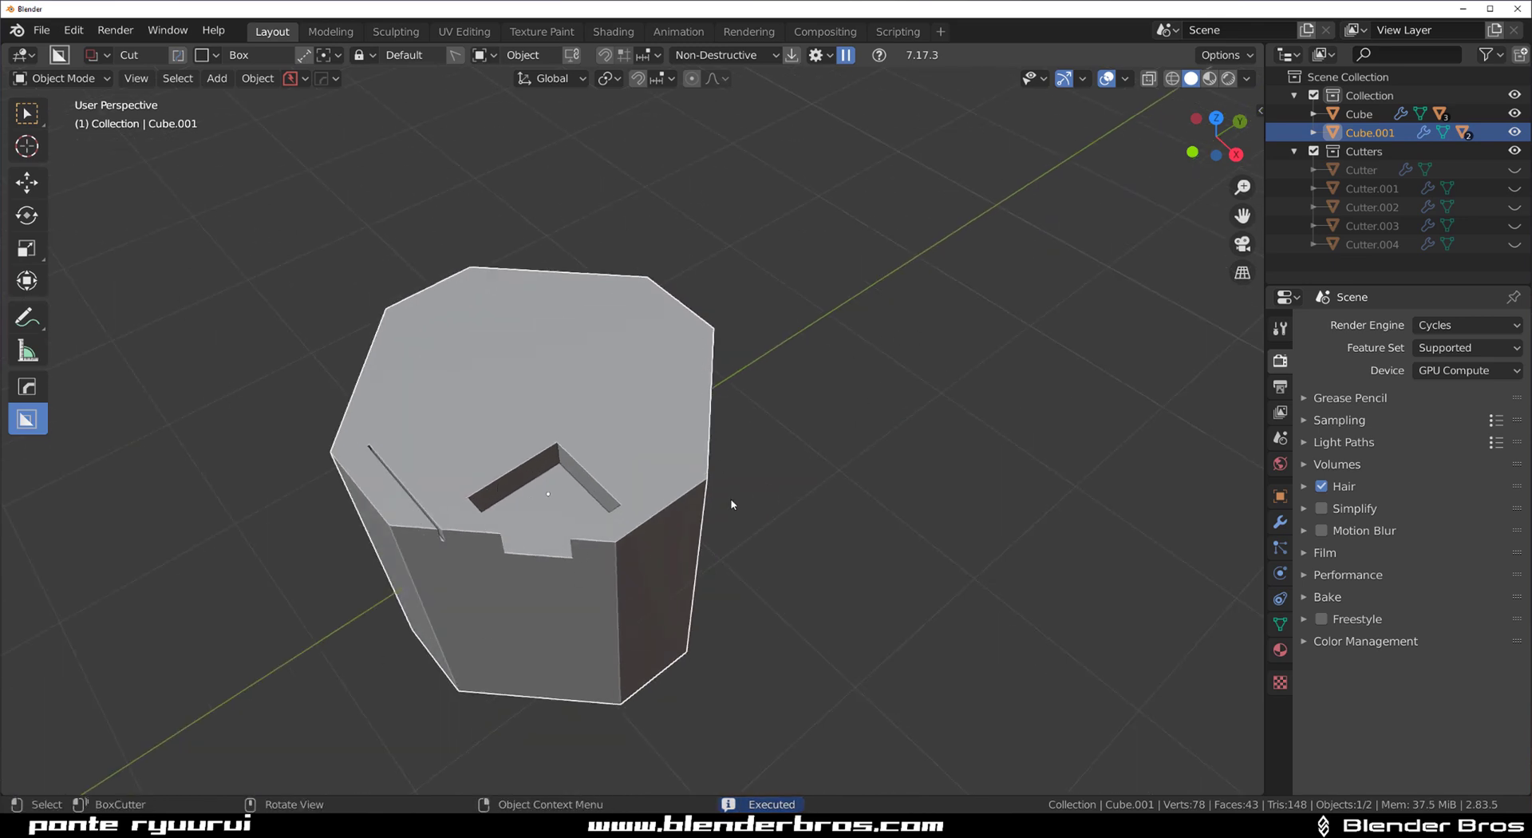
pyautogui.scroll(-2, 731, 503)
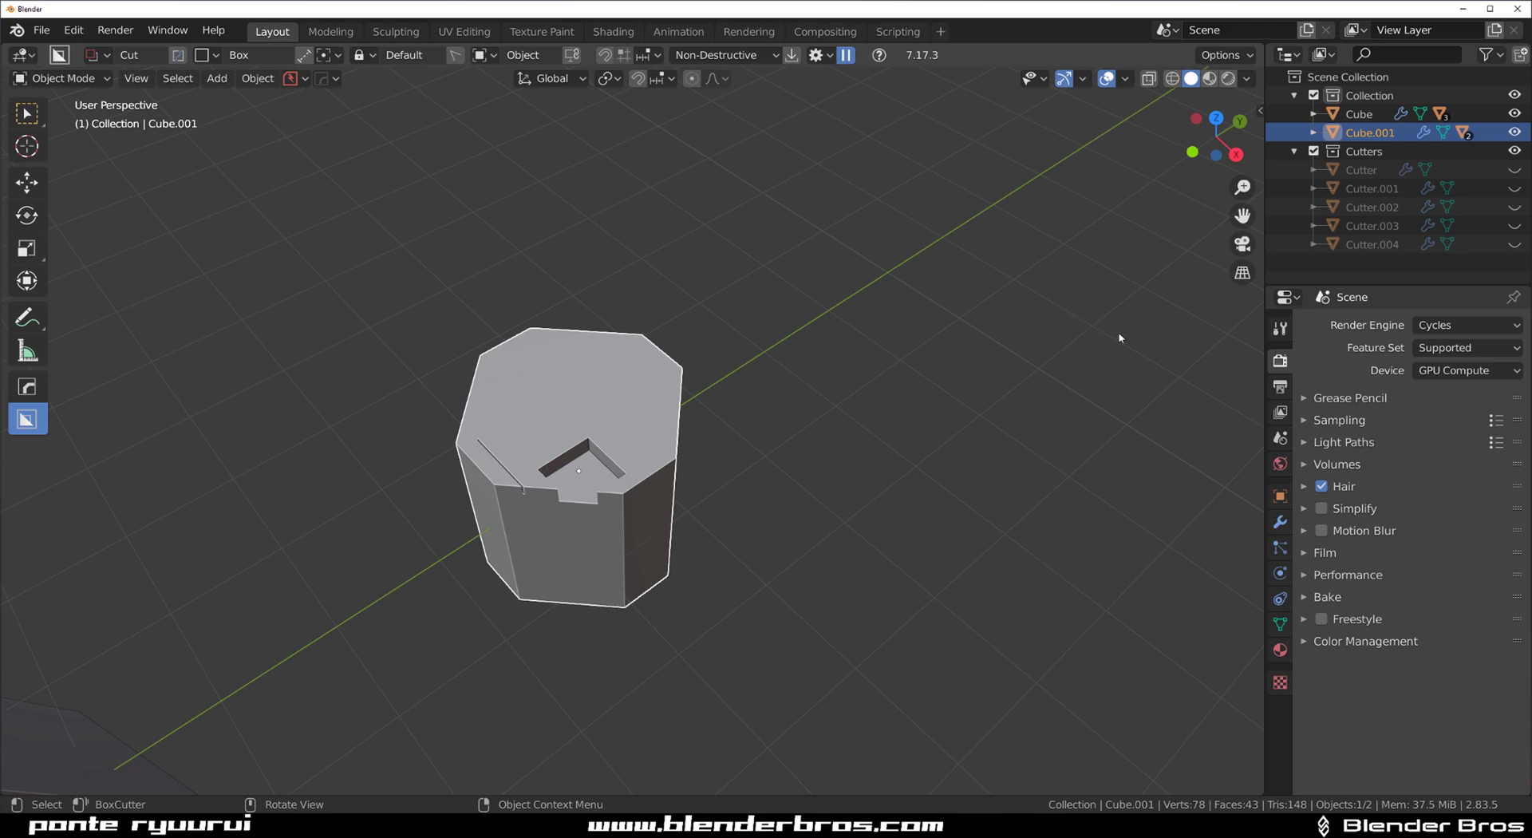
pyautogui.press('n')
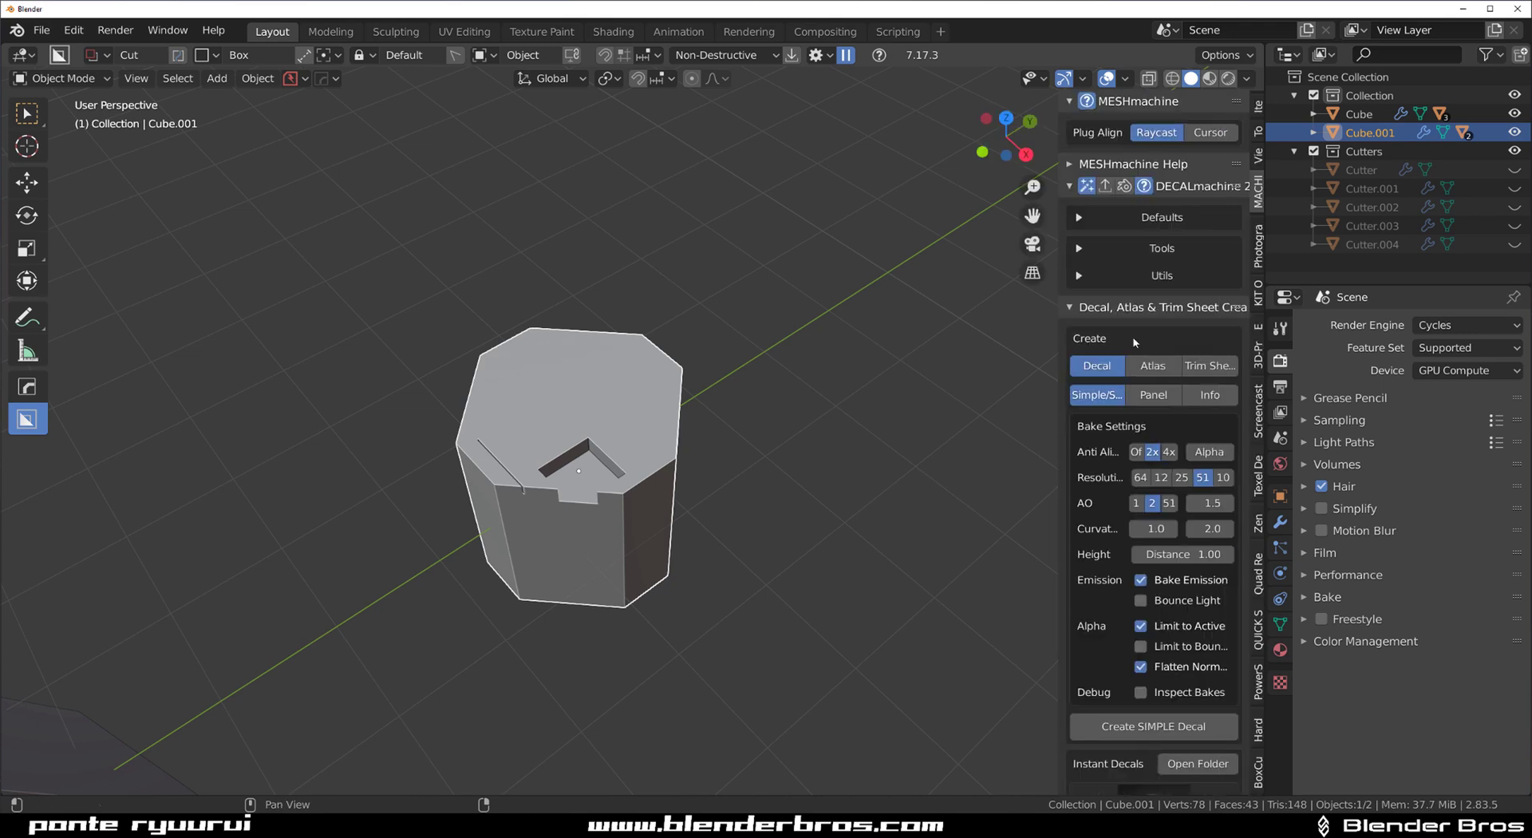
pyautogui.click(1254, 130)
pyautogui.click(1253, 106)
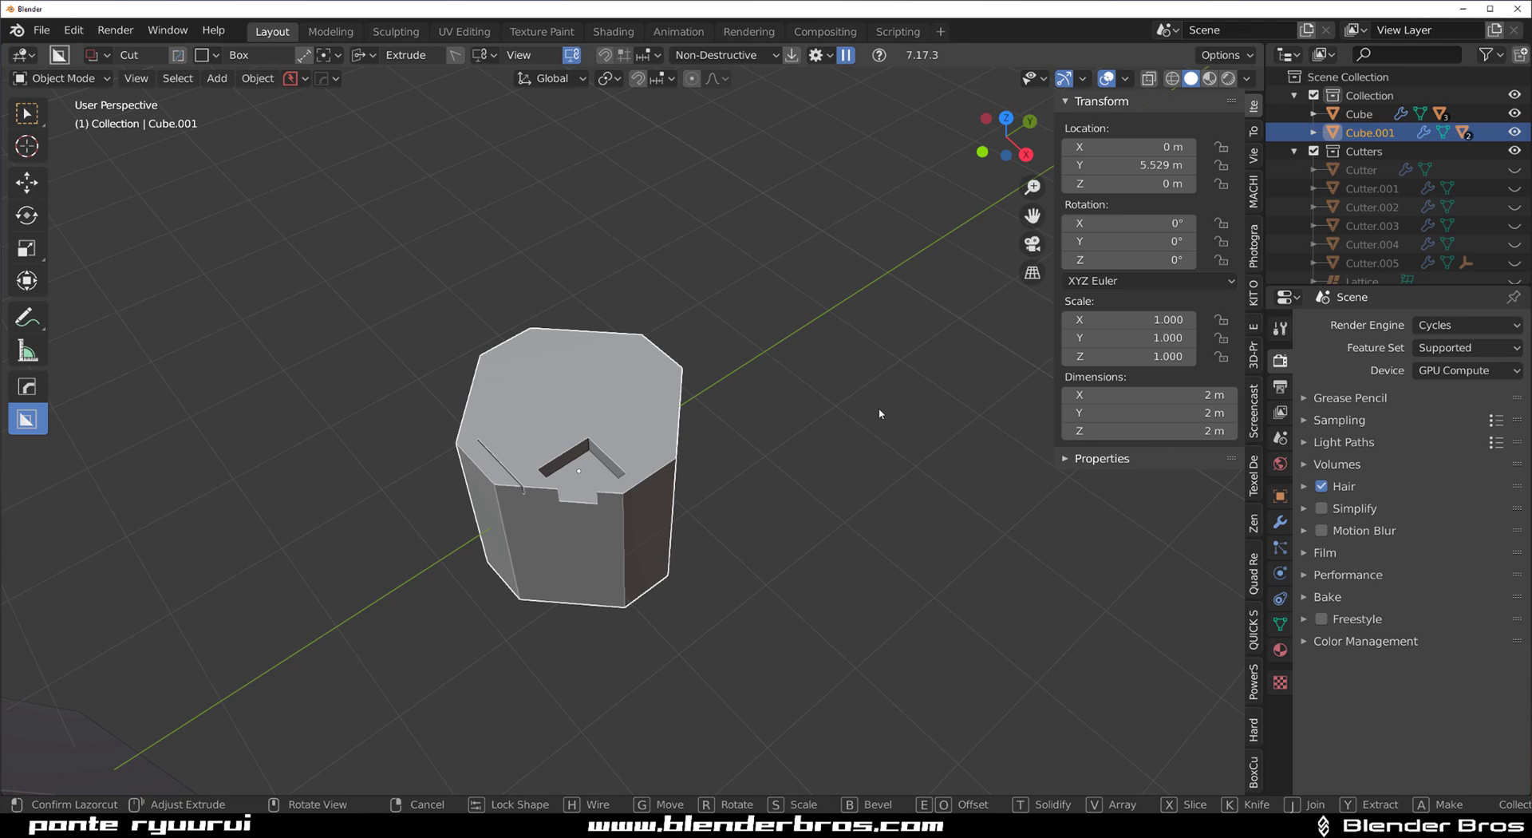
pyautogui.click(828, 397)
pyautogui.press('n')
# Step: Add a third cube and place it between the two existing objects in top orthographic view
pyautogui.scroll(-3, 595, 516)
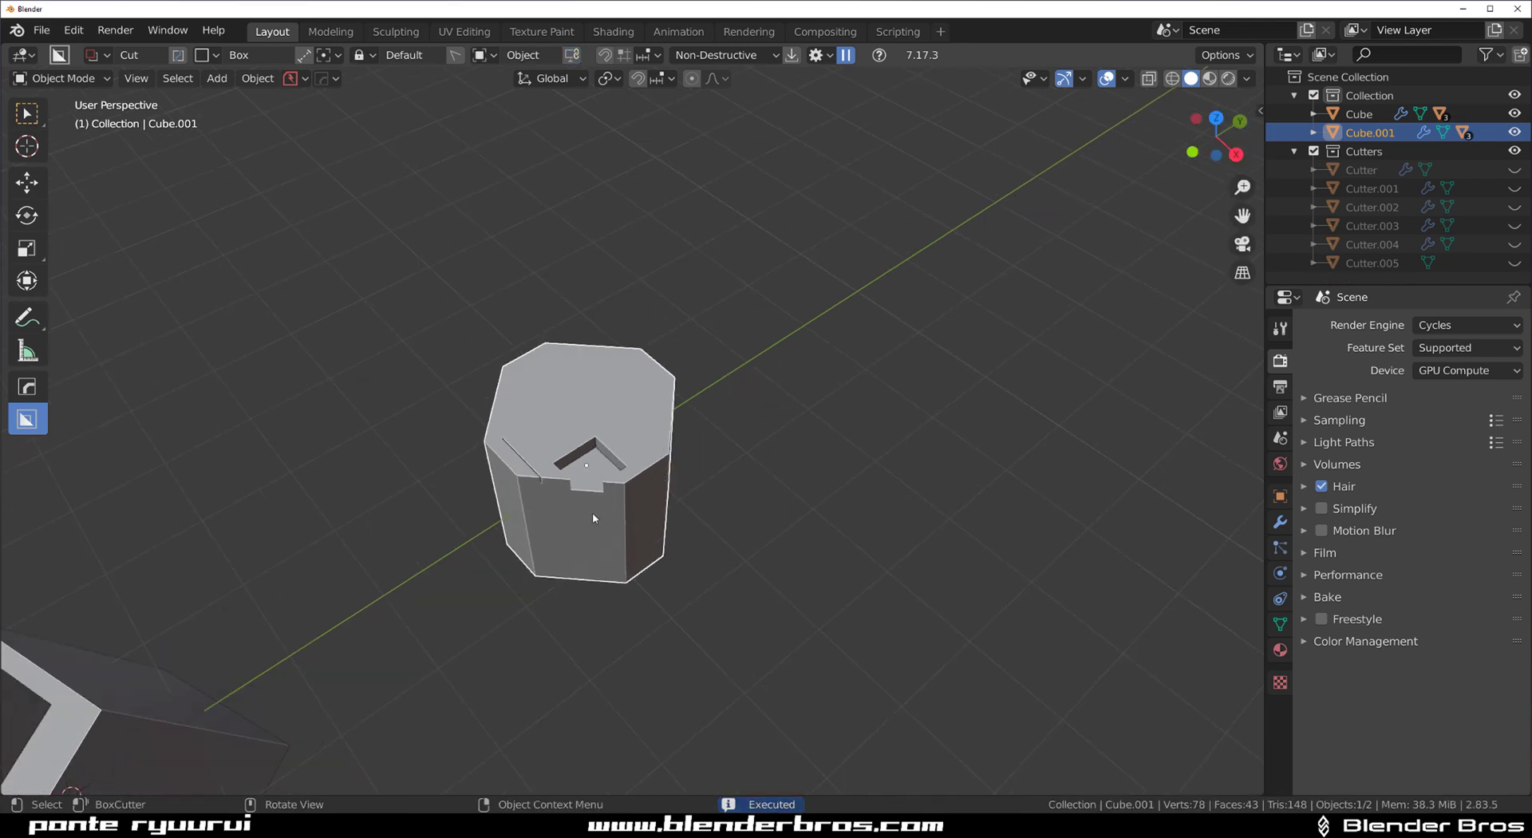
pyautogui.hotkey('shift', 'a')
pyautogui.moveTo(594, 404)
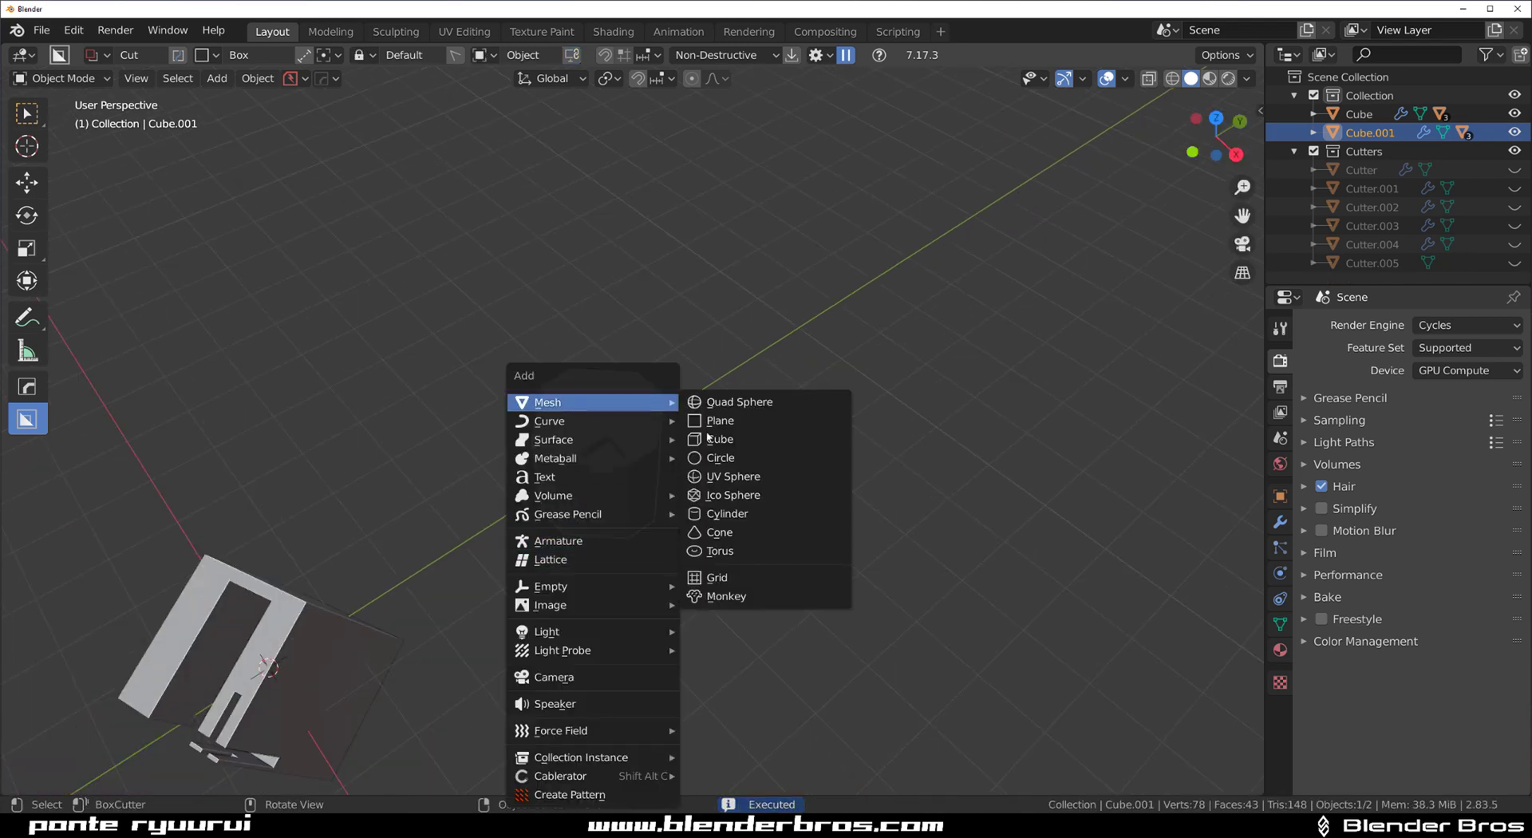
pyautogui.click(713, 439)
pyautogui.scroll(-2, 339, 592)
pyautogui.press('KP_7')
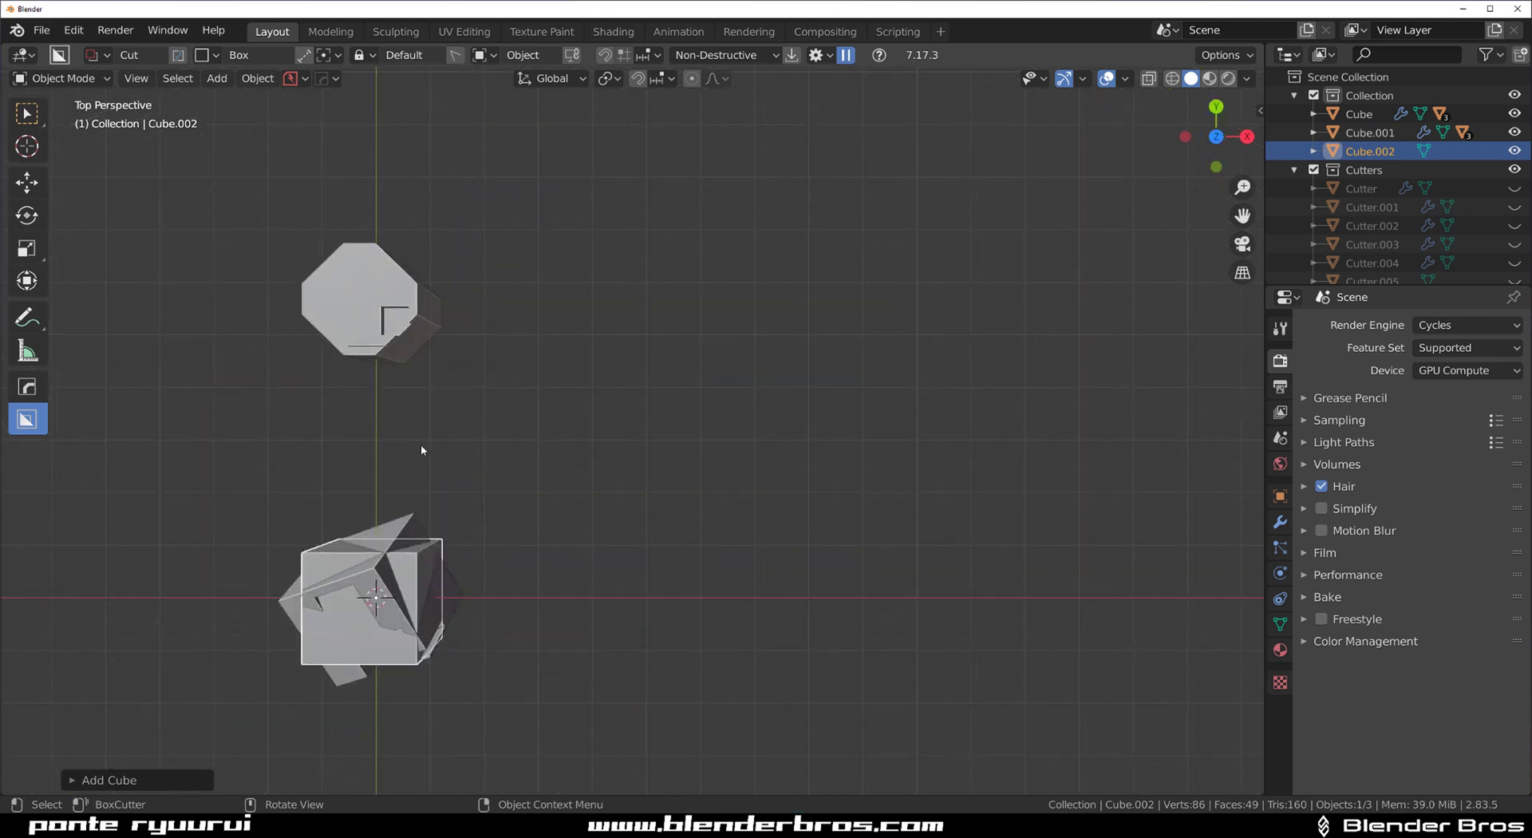
pyautogui.press('KP_5')
pyautogui.press('g')
pyautogui.click(479, 327)
# Step: Rotate the third cube 45 degrees in the top view
pyautogui.scroll(3, 606, 394)
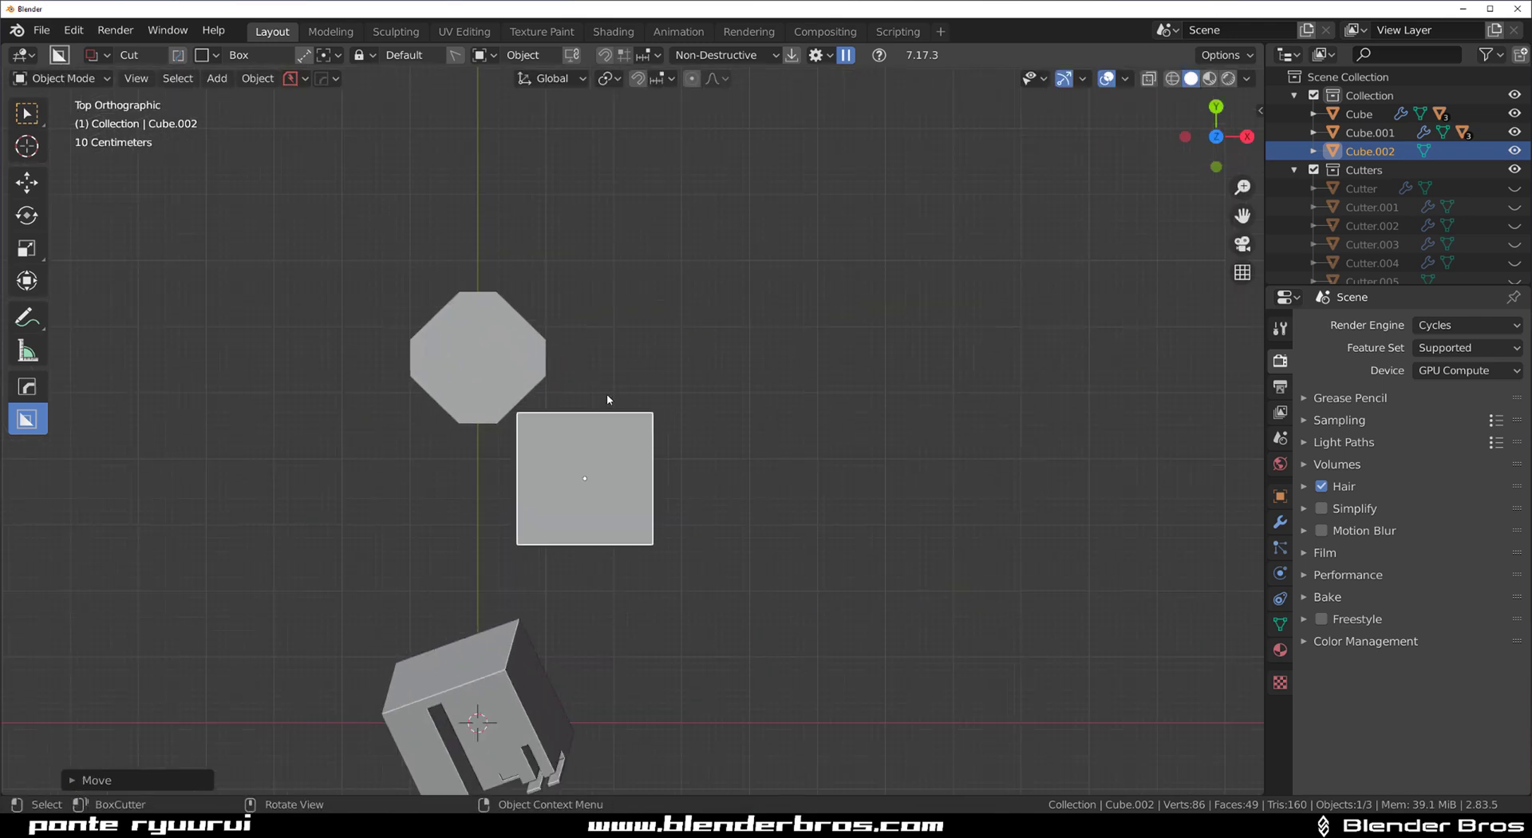
pyautogui.press('r')
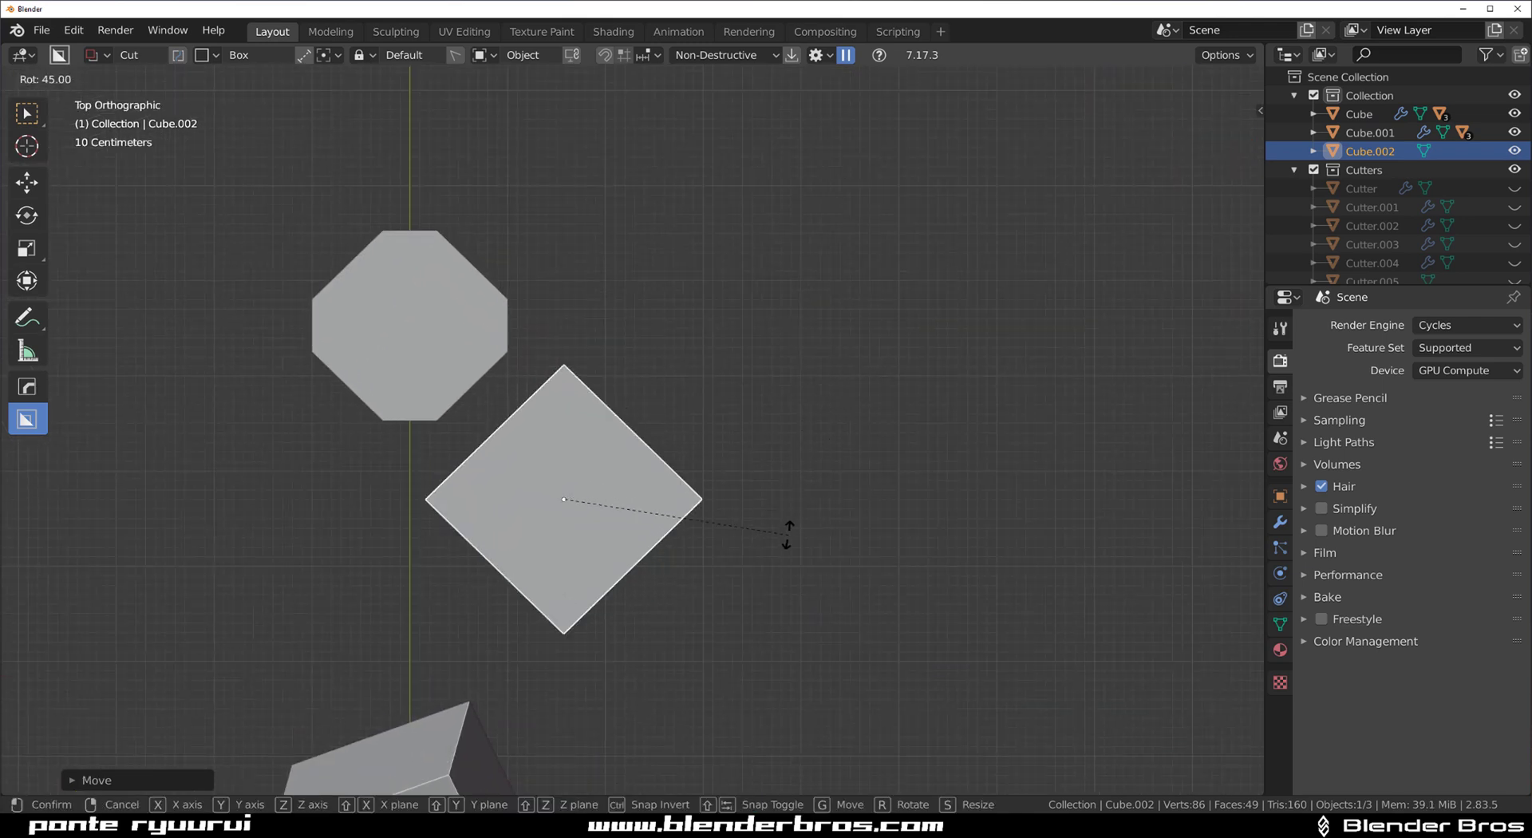
pyautogui.click(790, 533)
# Step: Examine BoxCutter's Behavior settings
pyautogui.click(815, 55)
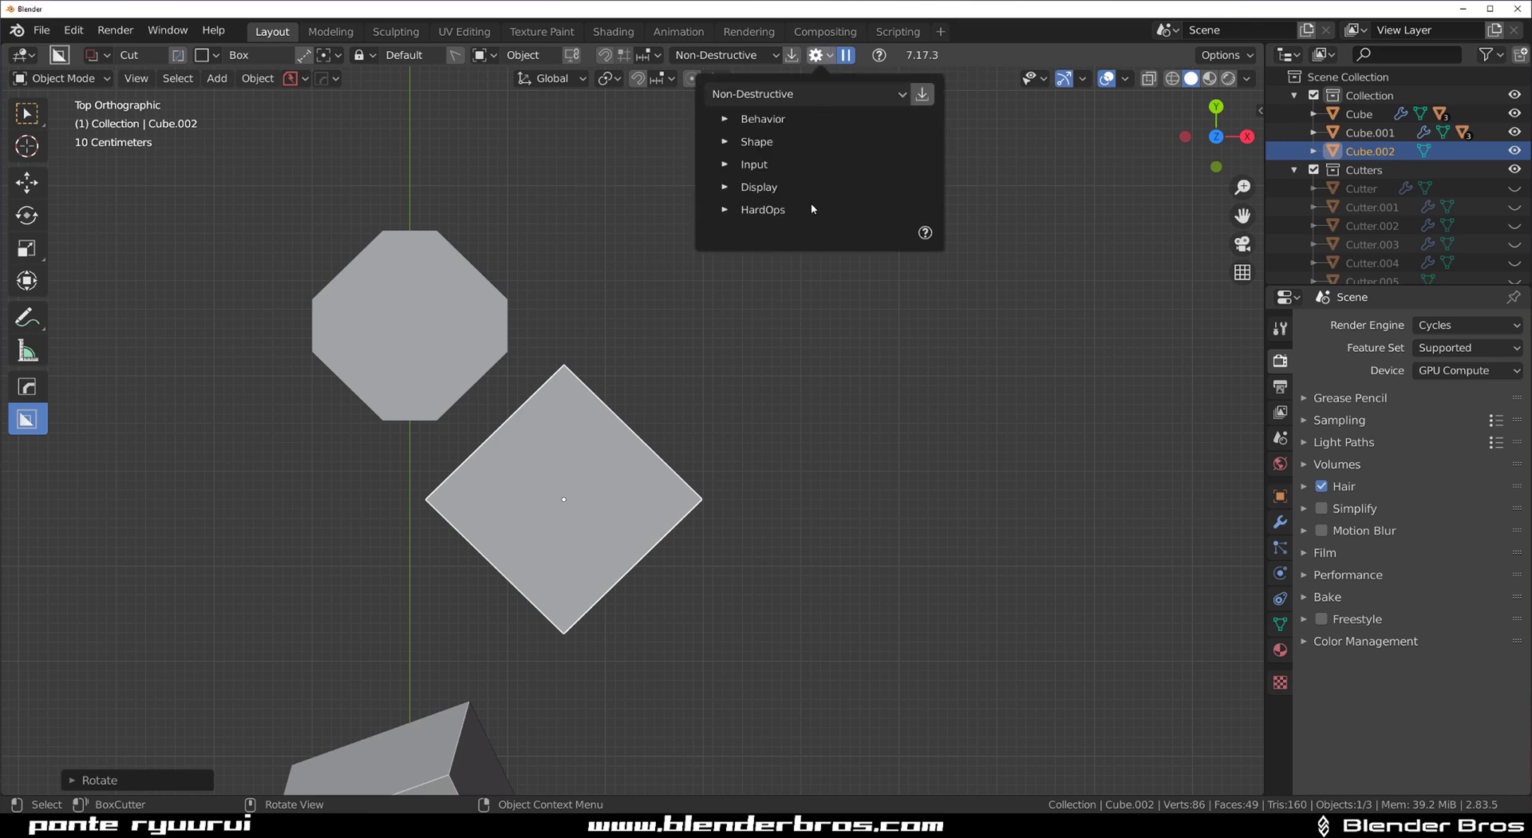
pyautogui.click(754, 119)
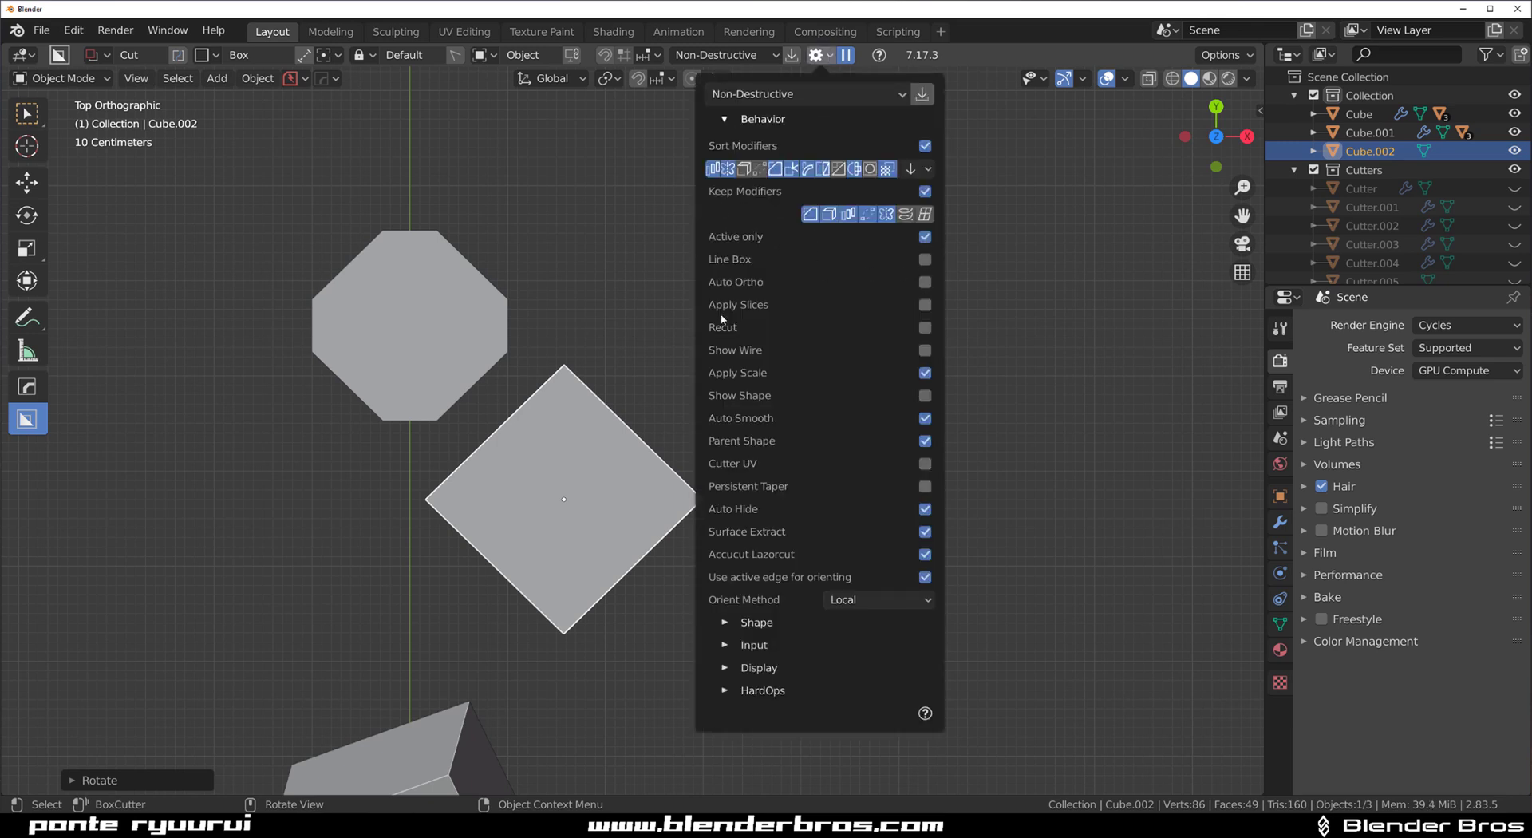
pyautogui.moveTo(564, 359)
pyautogui.keyDown('shift'); pyautogui.mouseDown(button='middle')
pyautogui.moveTo(657, 353)
pyautogui.moveTo(736, 274)
pyautogui.moveTo(575, 366)
pyautogui.mouseUp(button='middle'); pyautogui.keyUp('shift')
# Step: Add the octagonal block to the selection as the active object and make three box cuts along its top edges
pyautogui.scroll(2, 645, 318)
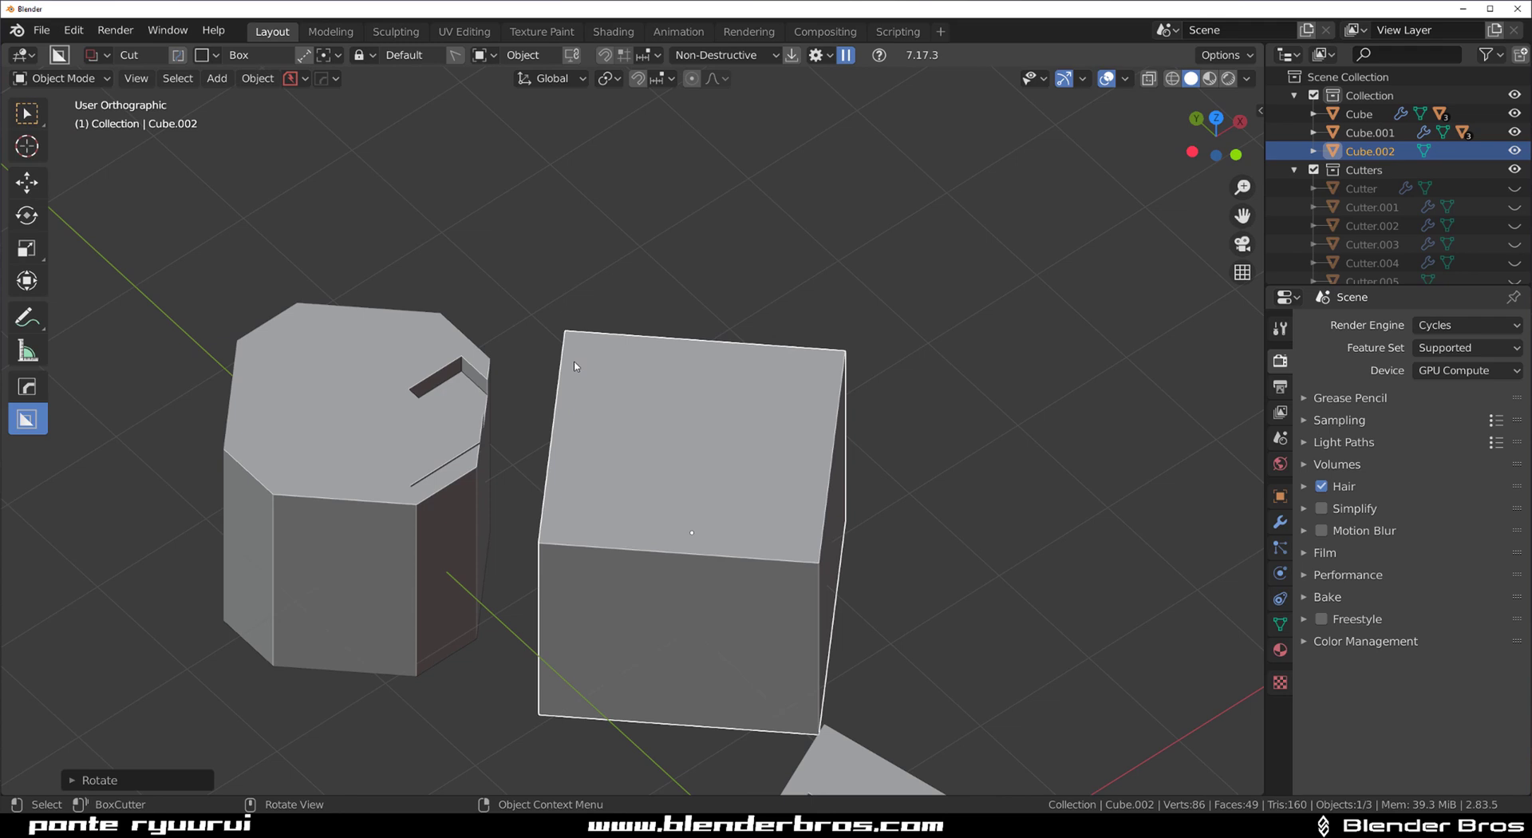
pyautogui.press('KP_5')
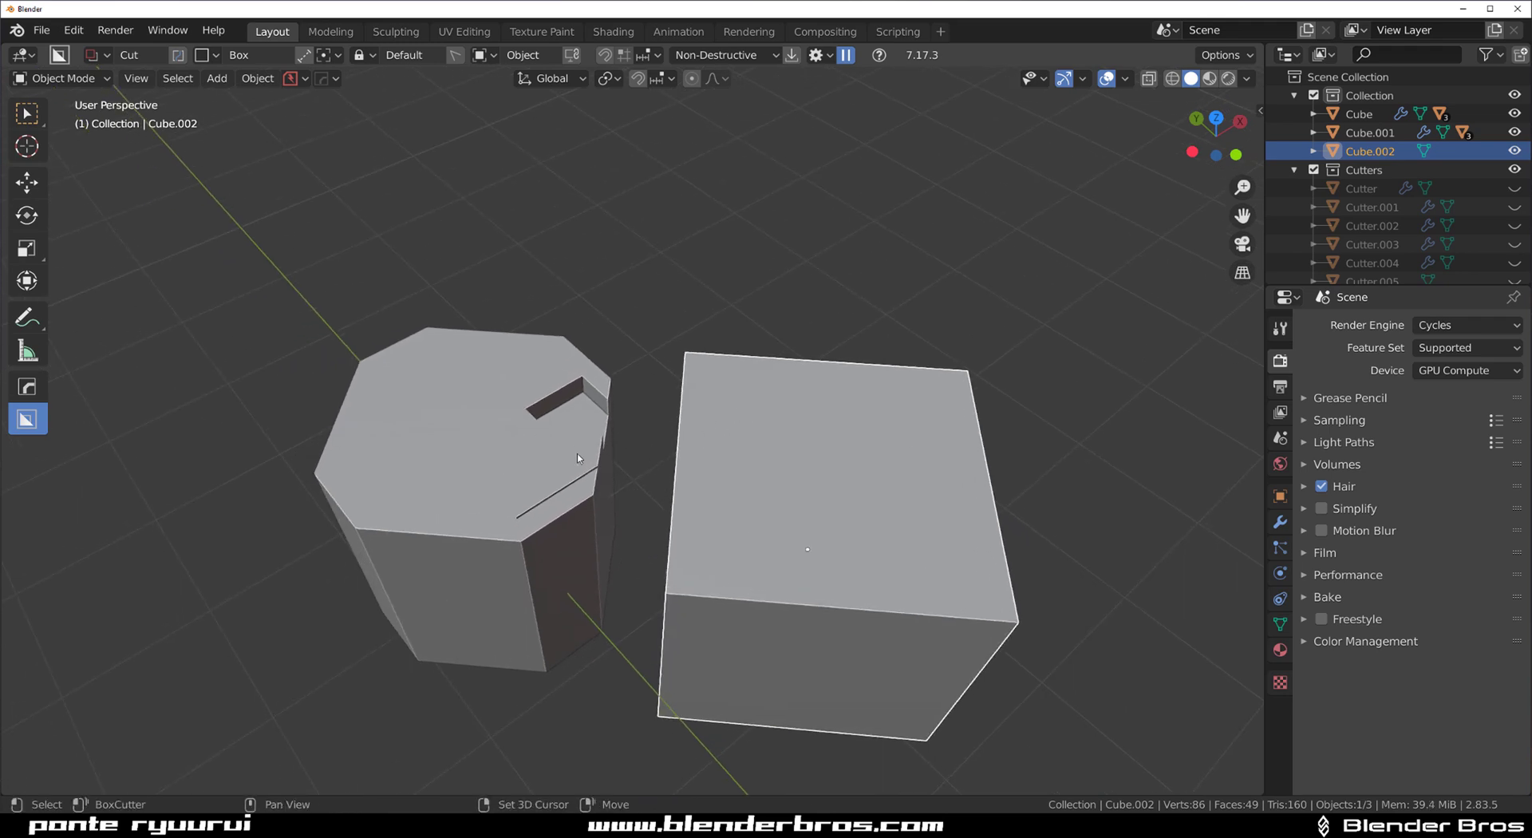
pyautogui.keyDown('shift'); pyautogui.click(577, 457); pyautogui.keyUp('shift')
pyautogui.moveTo(586, 373); pyautogui.dragTo(580, 511)
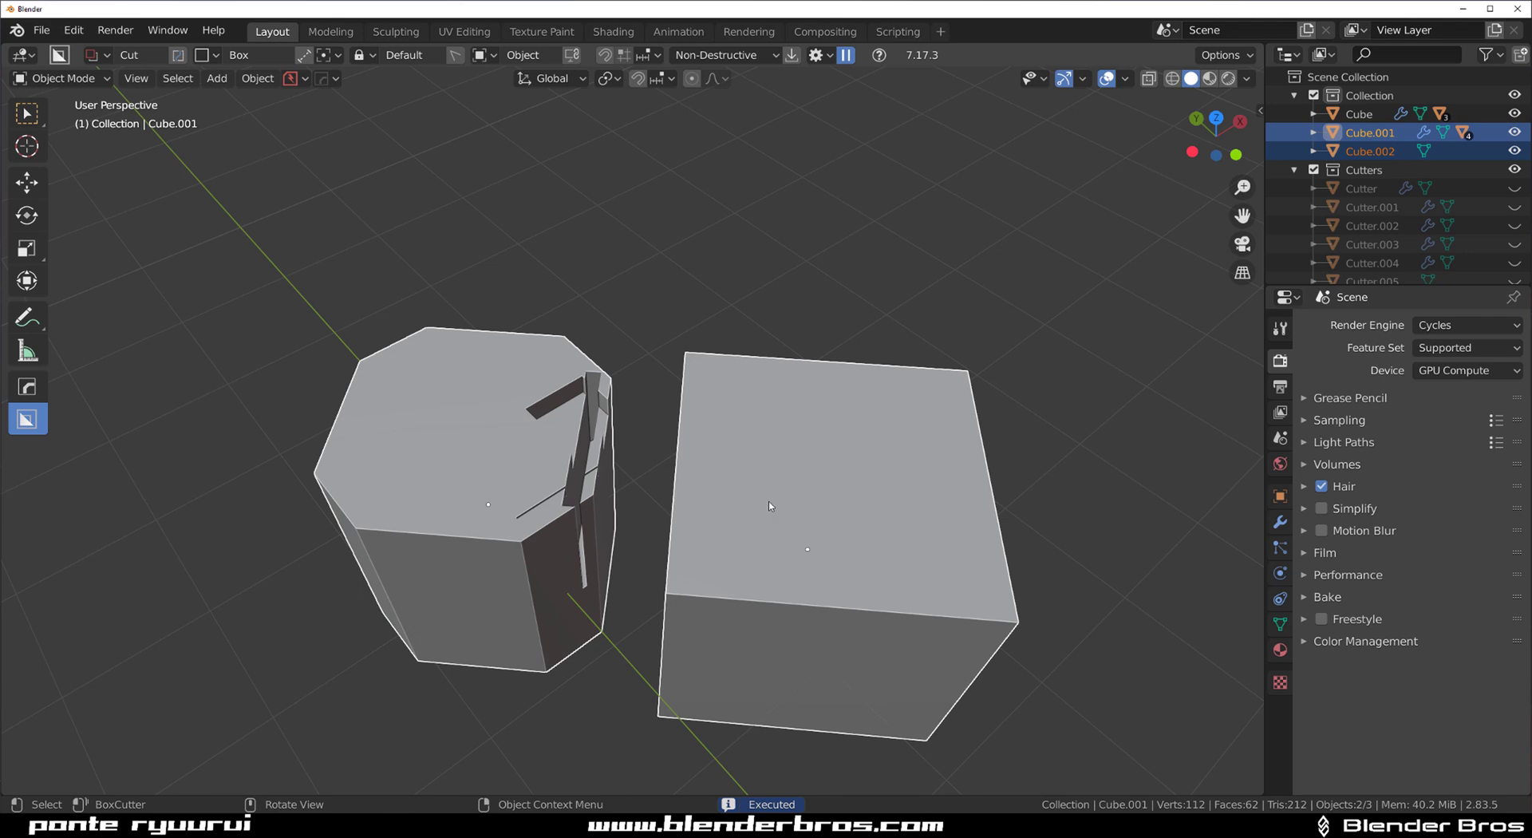
pyautogui.moveTo(377, 369); pyautogui.dragTo(347, 531)
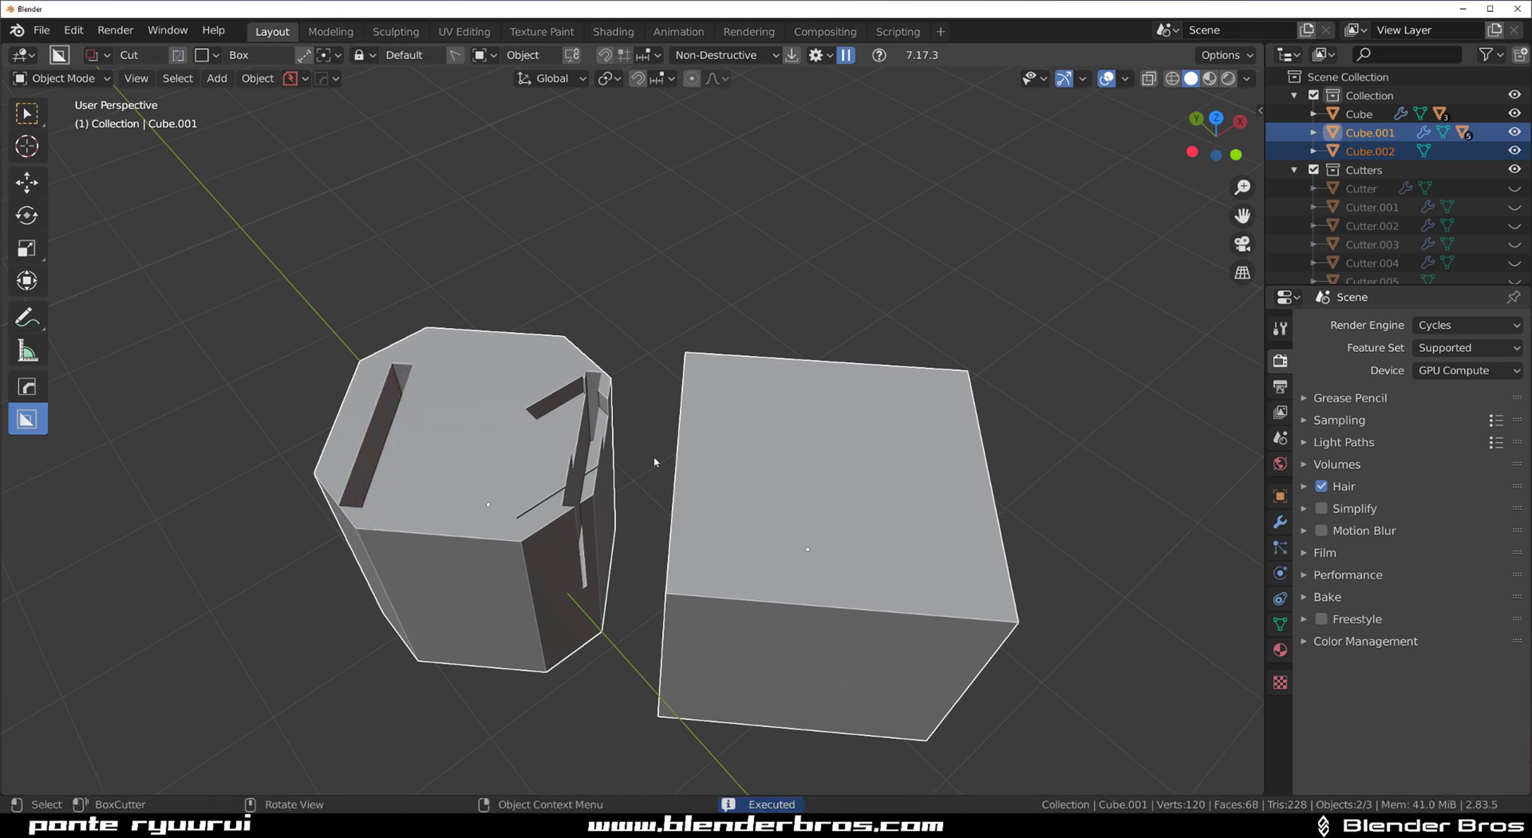
pyautogui.moveTo(342, 466); pyautogui.dragTo(380, 560)
# Step: Duplicate the octagonal block and place the copy farther out, on the side away from the cubes
pyautogui.moveTo(380, 560); pyautogui.dragTo(633, 431, button='middle')
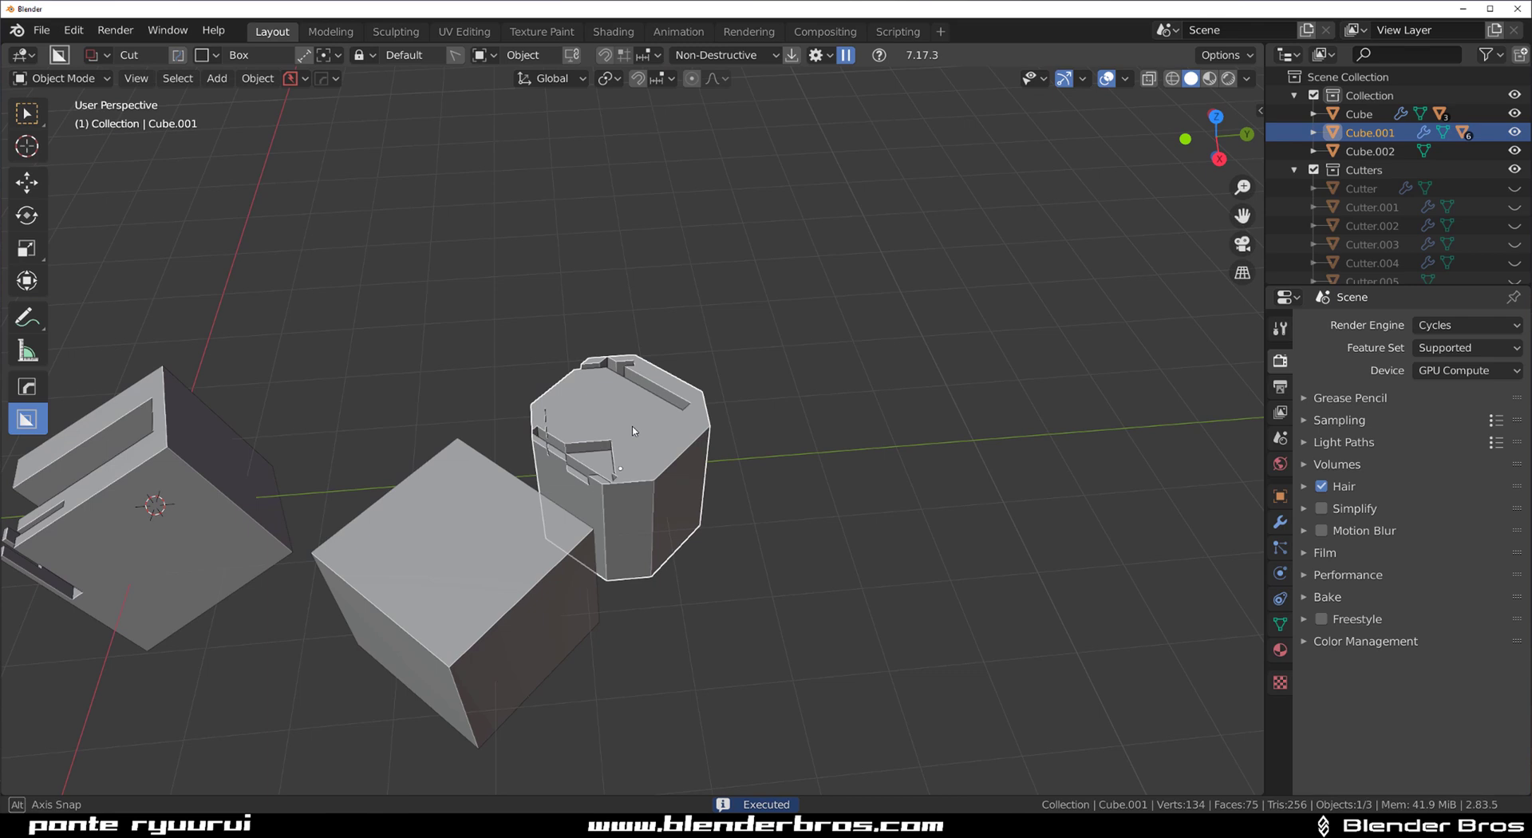
pyautogui.hotkey('shift', 'd')
pyautogui.click(998, 403)
# Step: Rotate the octagonal block that has the box cuts freely in the current view
pyautogui.keyDown('shift'); pyautogui.moveTo(758, 430); pyautogui.dragTo(817, 510, button='middle'); pyautogui.keyUp('shift')
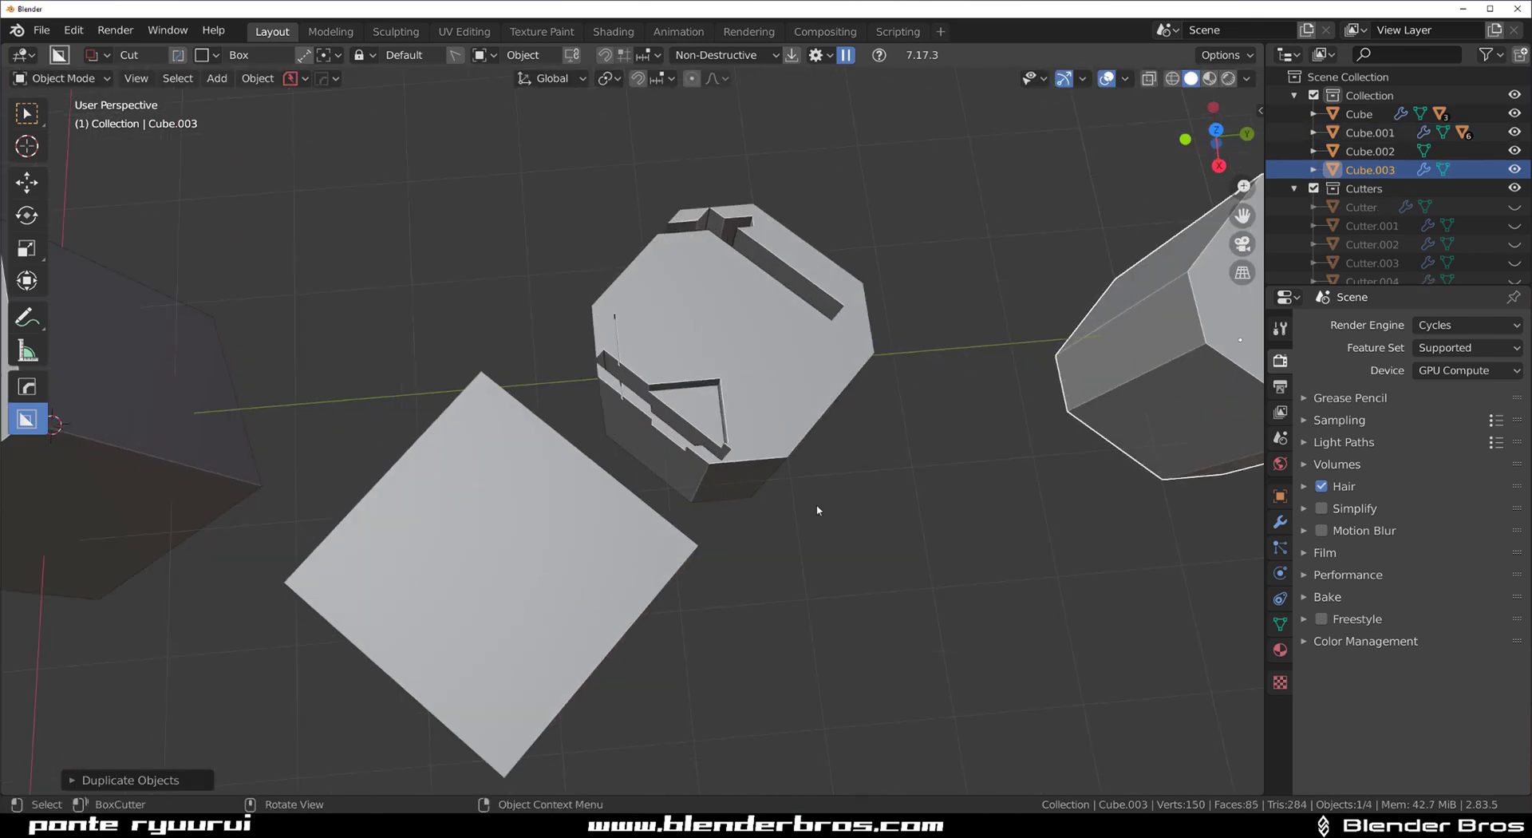
pyautogui.click(641, 462)
pyautogui.press('r')
pyautogui.click(886, 334)
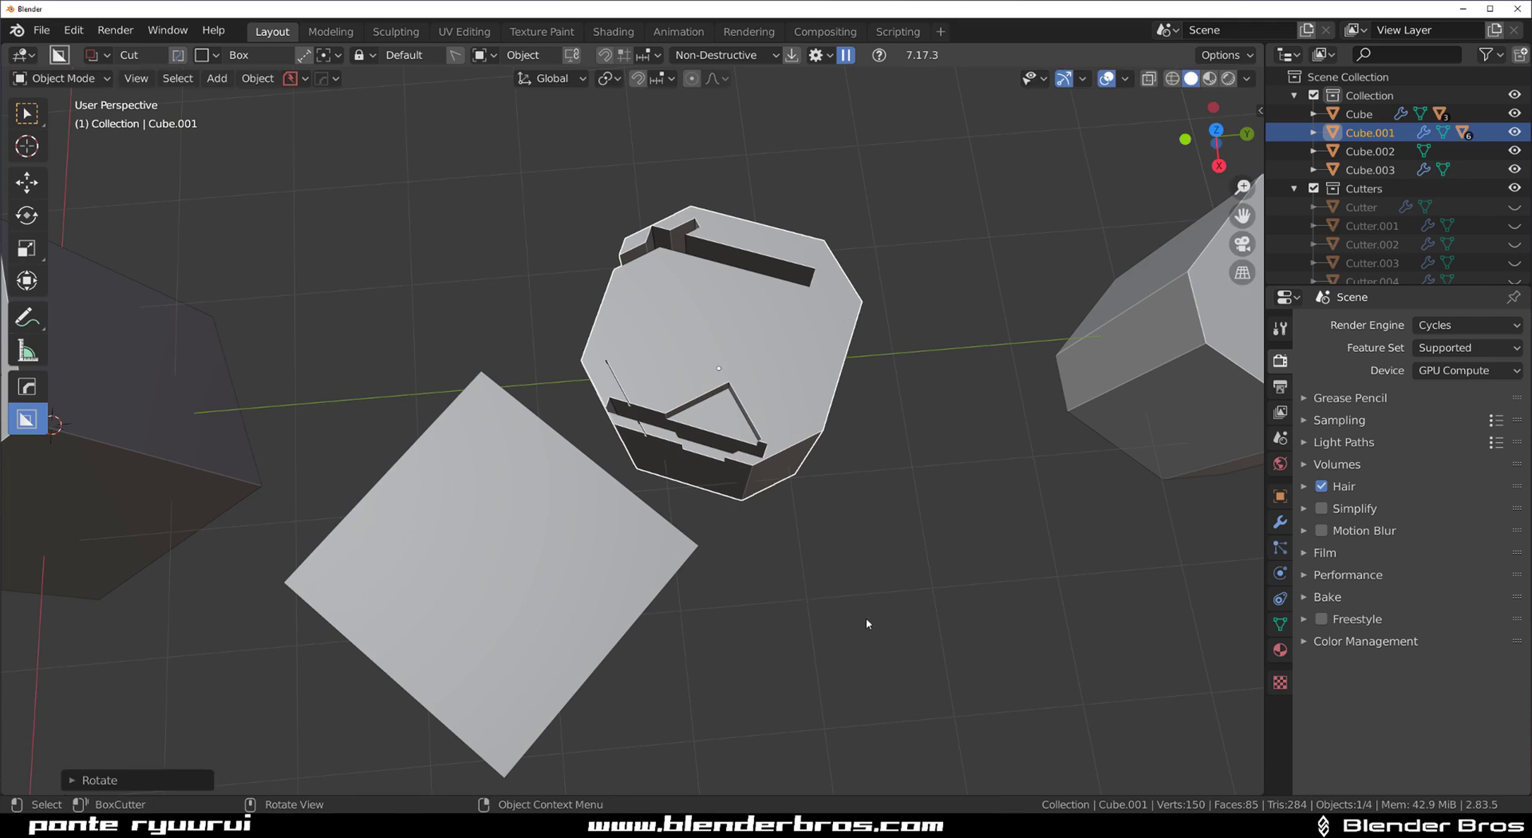
pyautogui.moveTo(885, 447); pyautogui.dragTo(584, 442, button='middle')
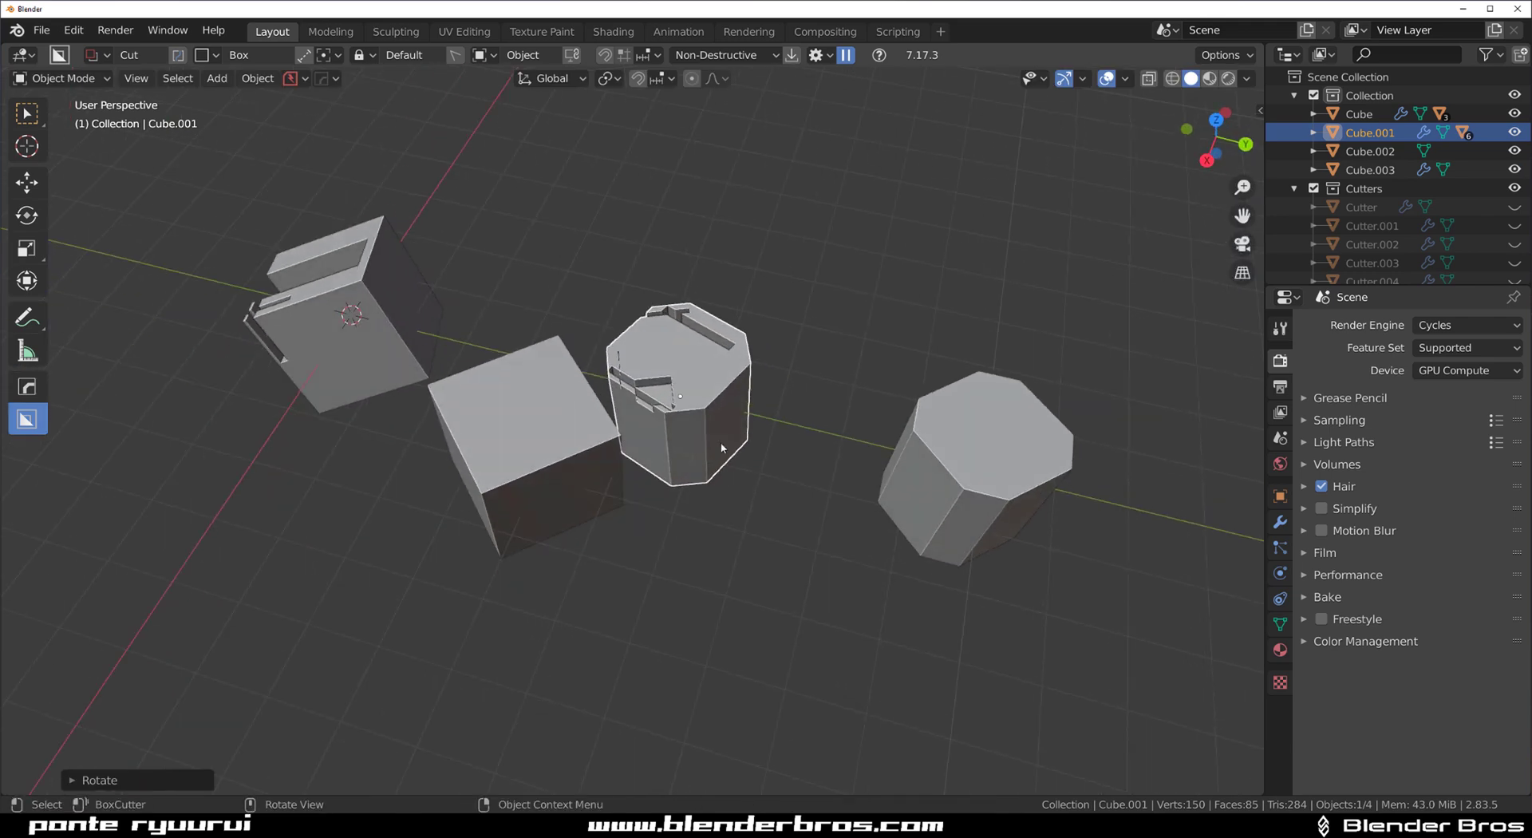
pyautogui.click(587, 450)
pyautogui.press('g')
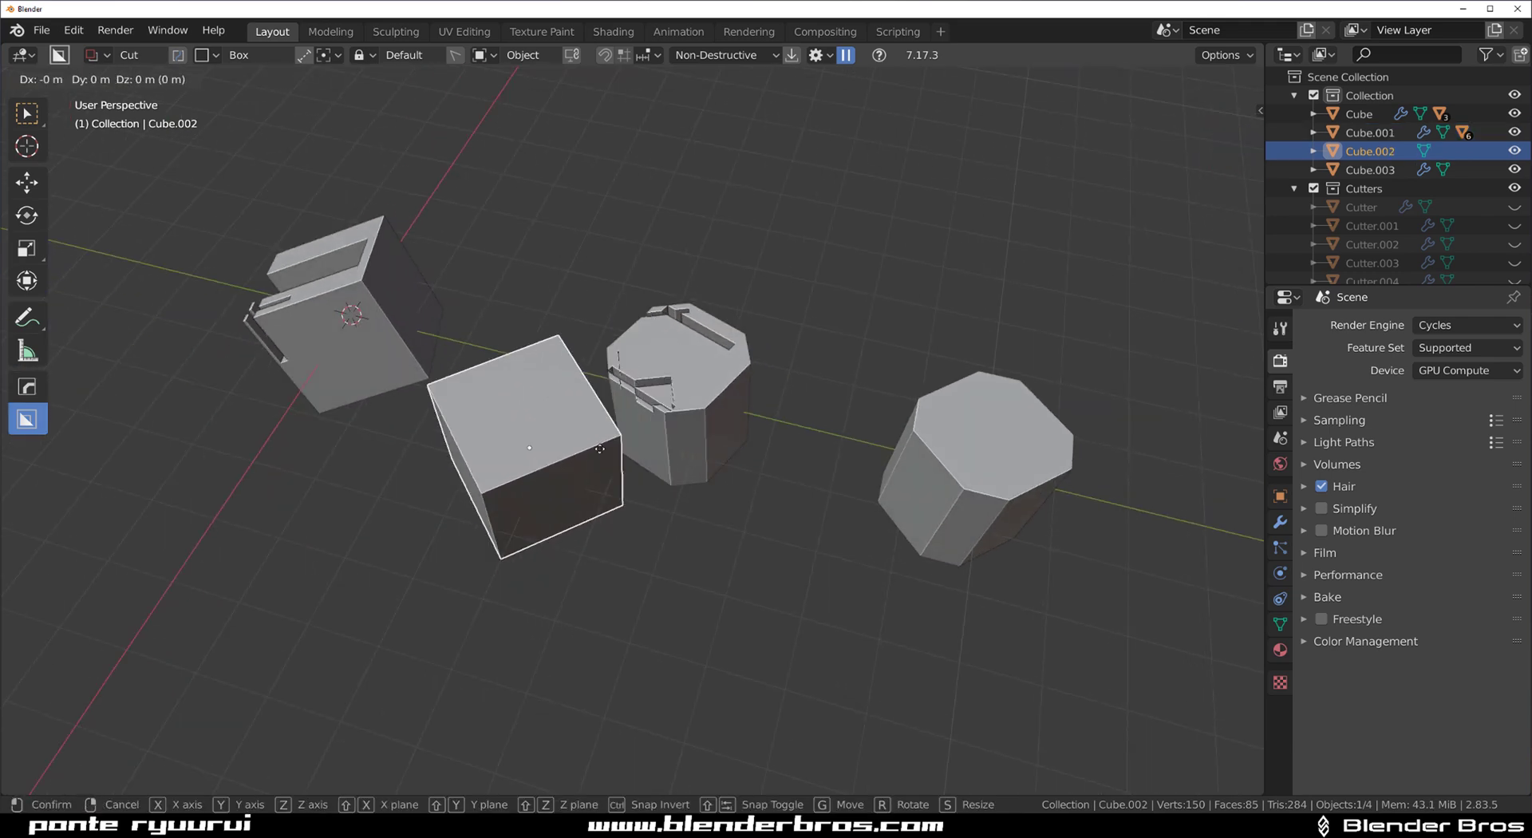
pyautogui.press('Escape')
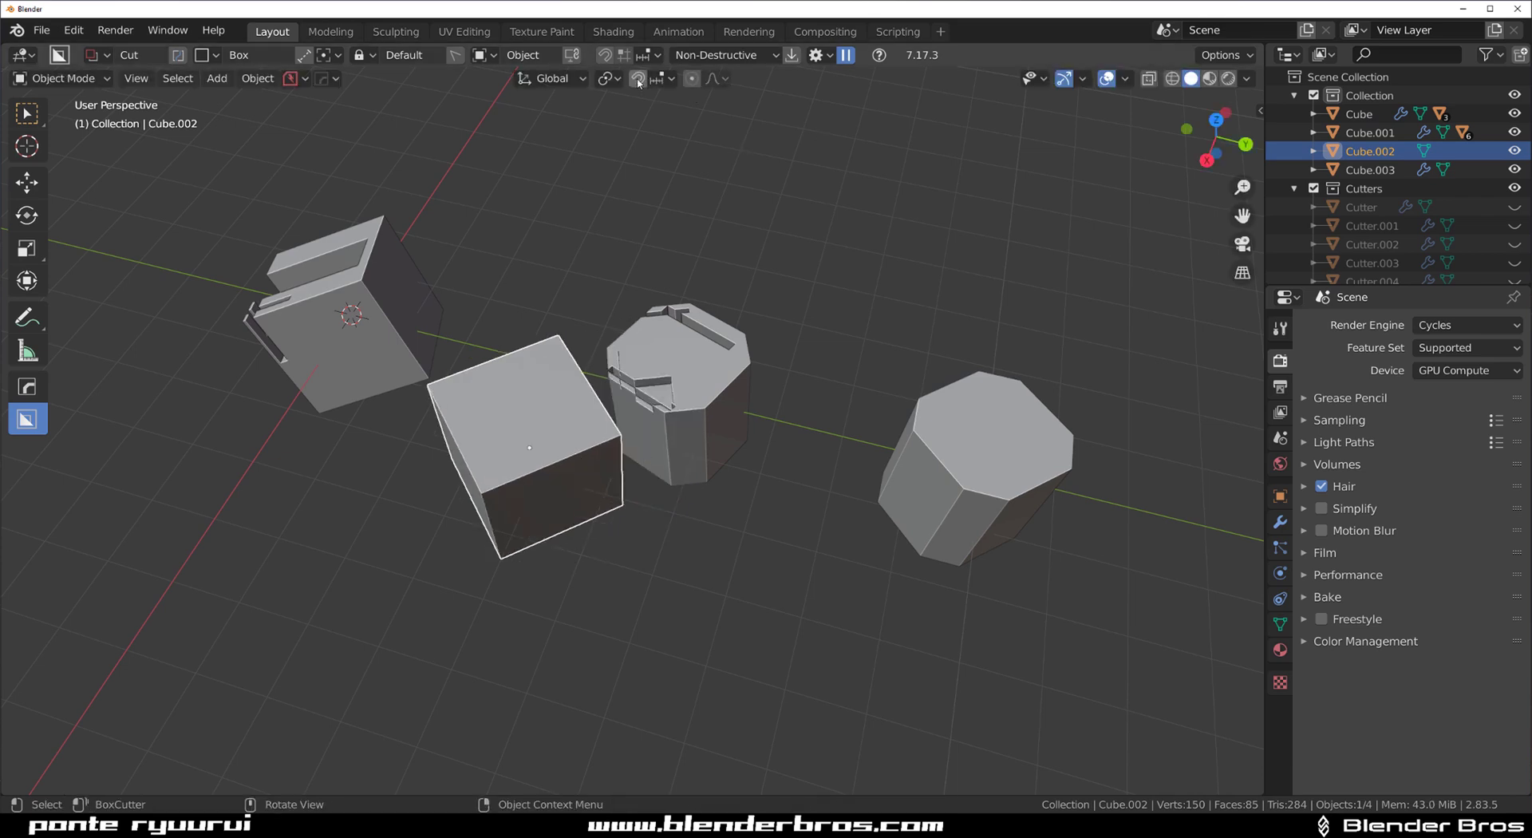
pyautogui.click(662, 78)
# Step: Duplicate the 45-degree rotated cube in place and draw a box cut over the uncut octagonal block
pyautogui.moveTo(734, 402); pyautogui.dragTo(693, 454, button='middle')
pyautogui.scroll(-1, 609, 352)
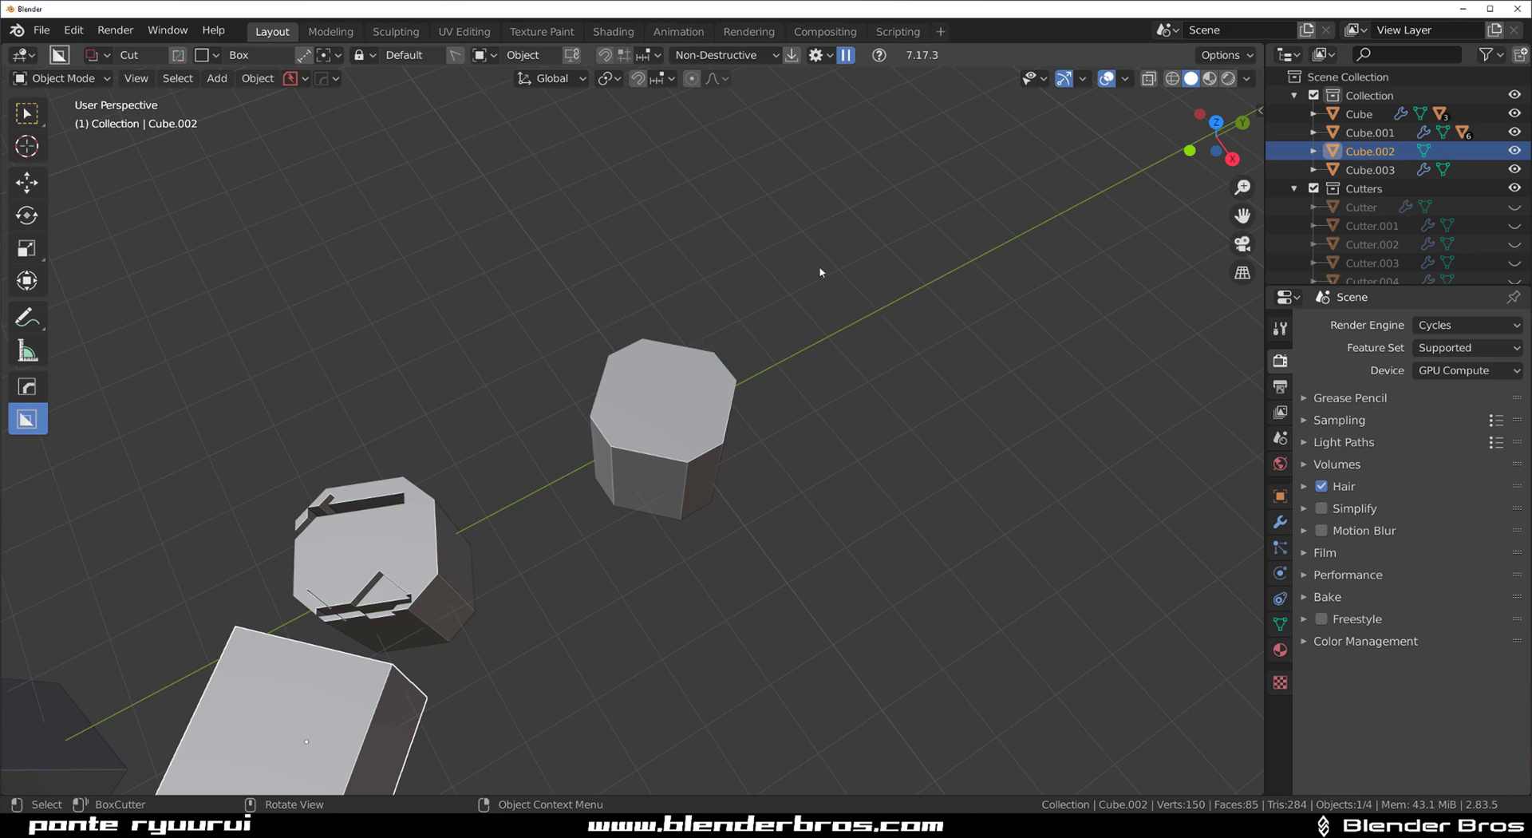
pyautogui.scroll(3, 729, 369)
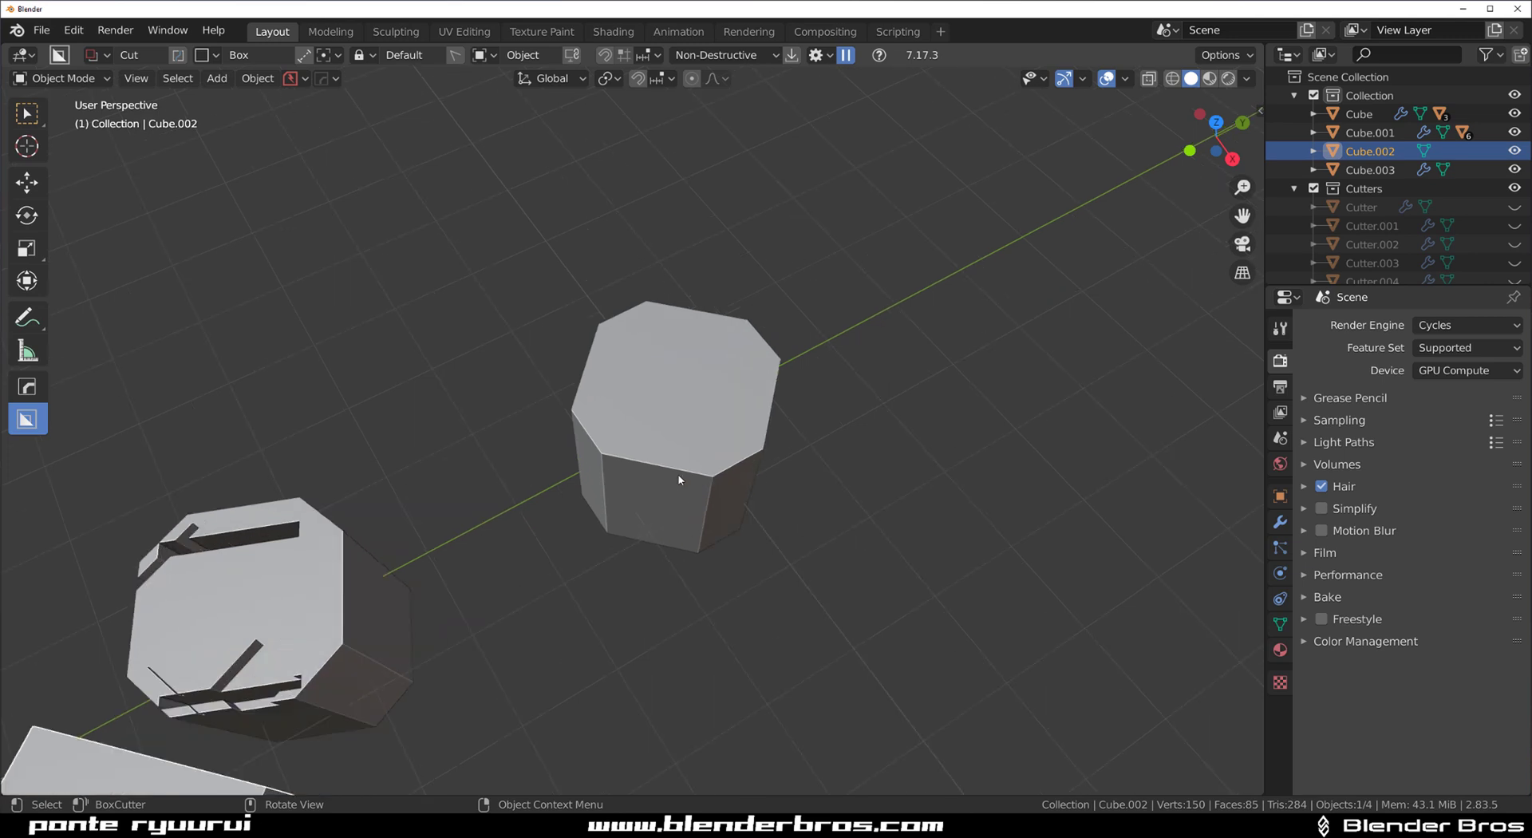
pyautogui.hotkey('shift', 'd')
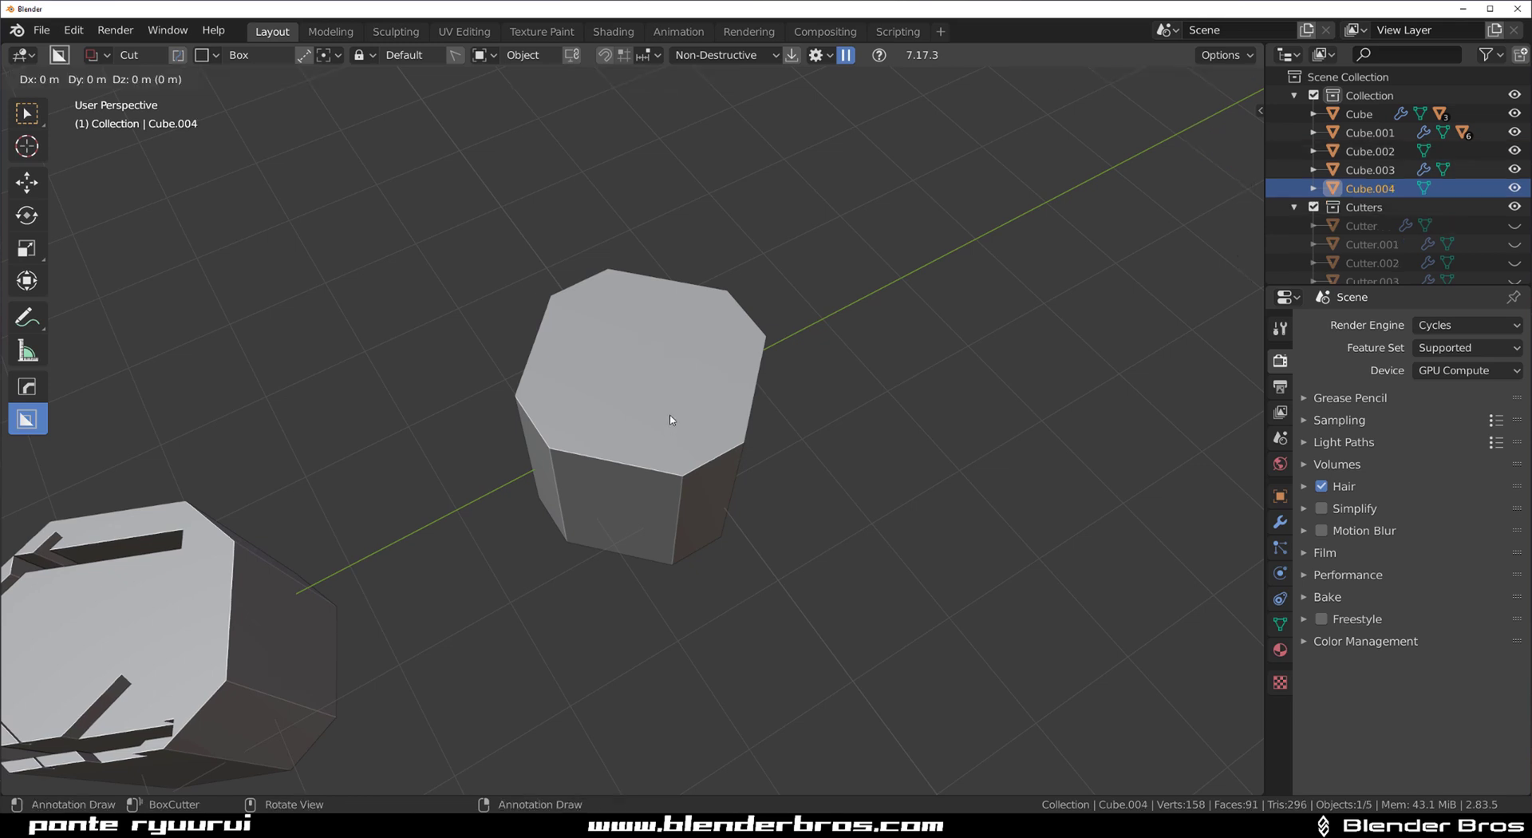
pyautogui.rightClick(772, 427)
pyautogui.moveTo(772, 427); pyautogui.dragTo(664, 382)
pyautogui.click(666, 382)
# Step: Select the uncut octagonal block and set BoxCutter's object orientation method to Nearest Edge
pyautogui.click(733, 429)
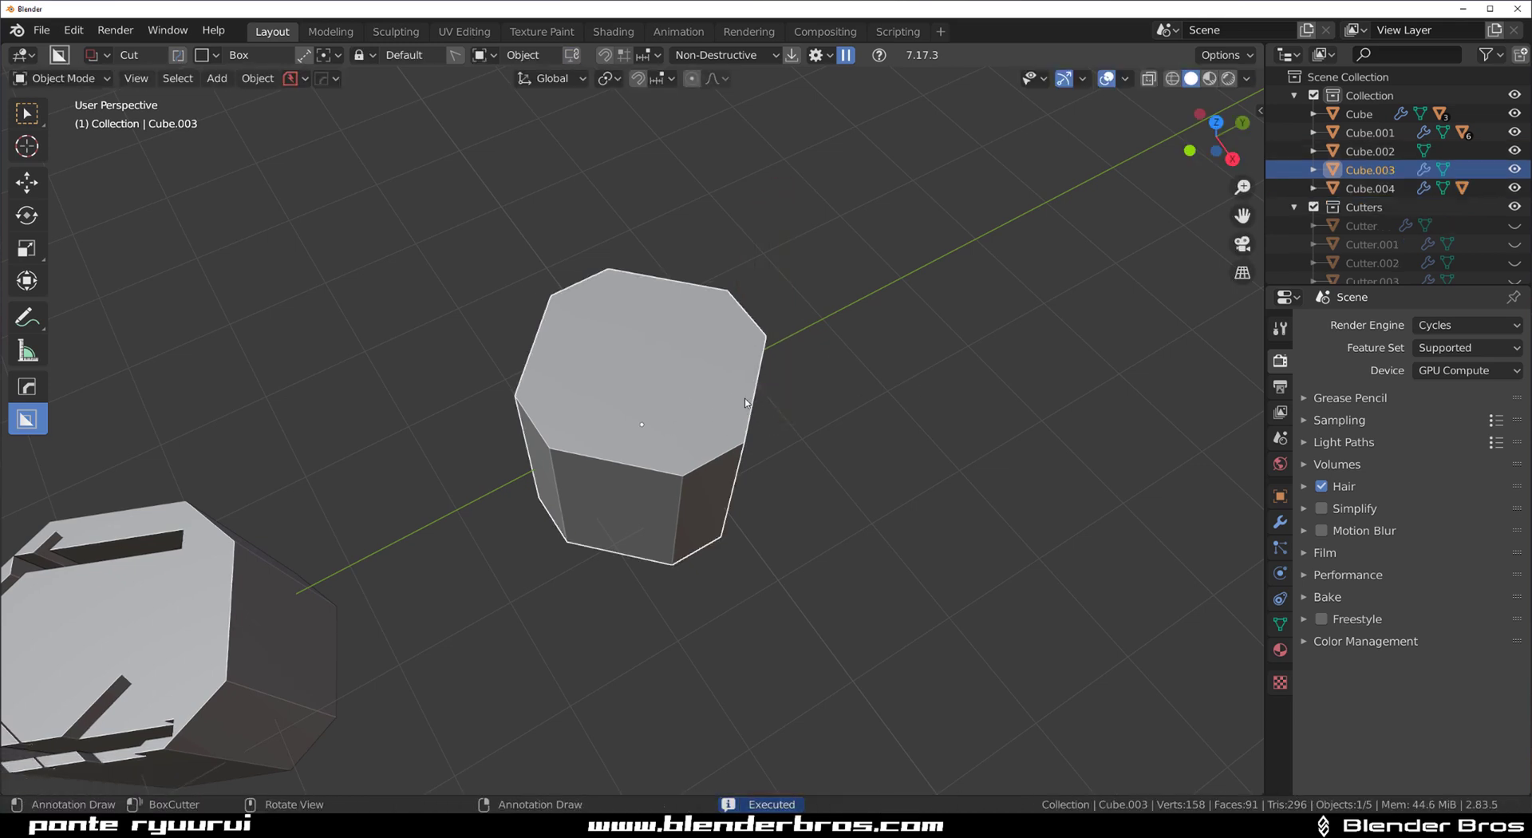
pyautogui.hotkey('alt', 'v')
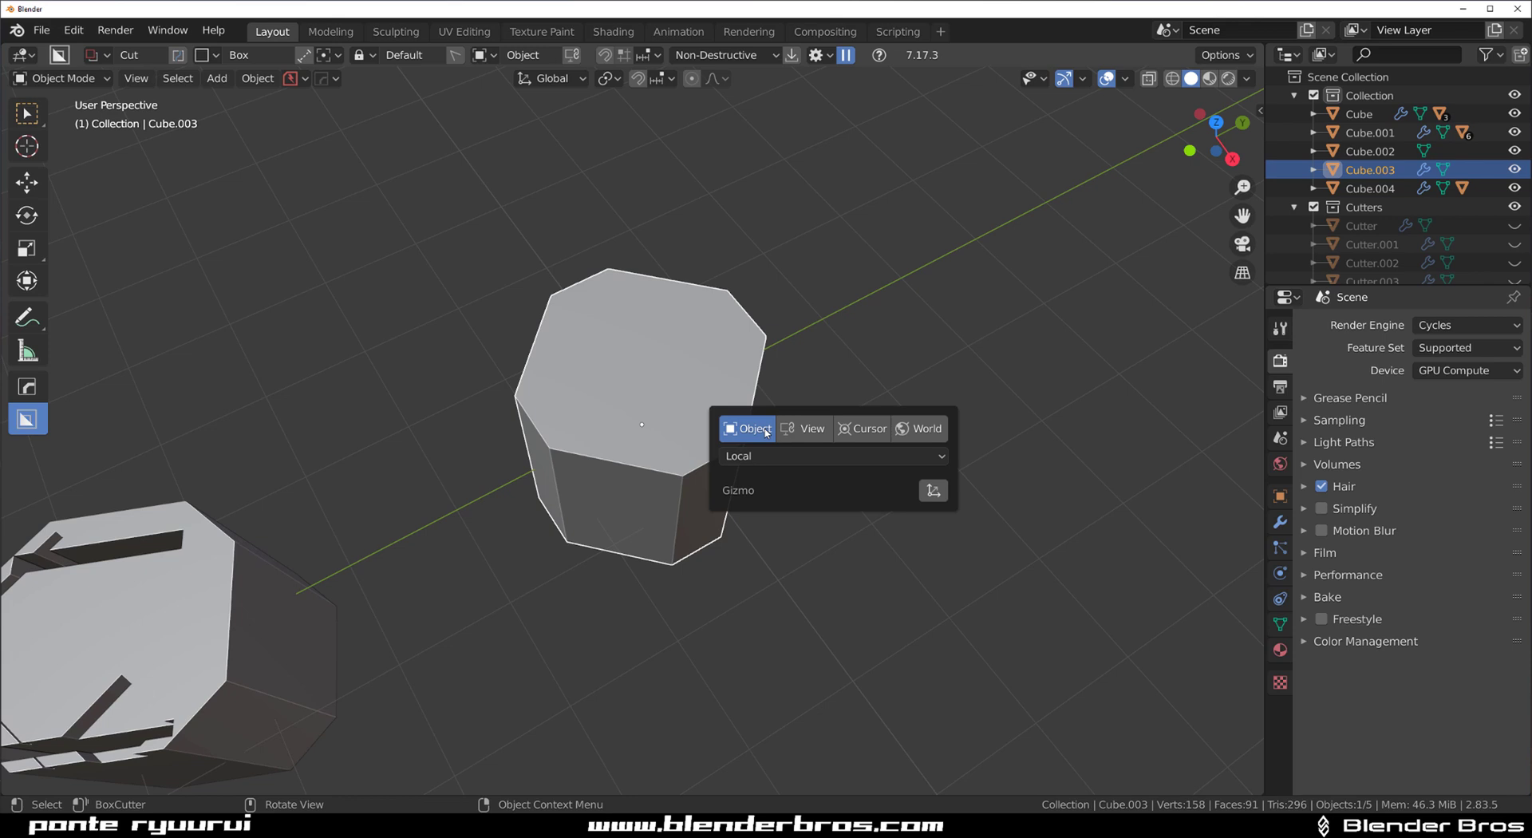
pyautogui.click(822, 456)
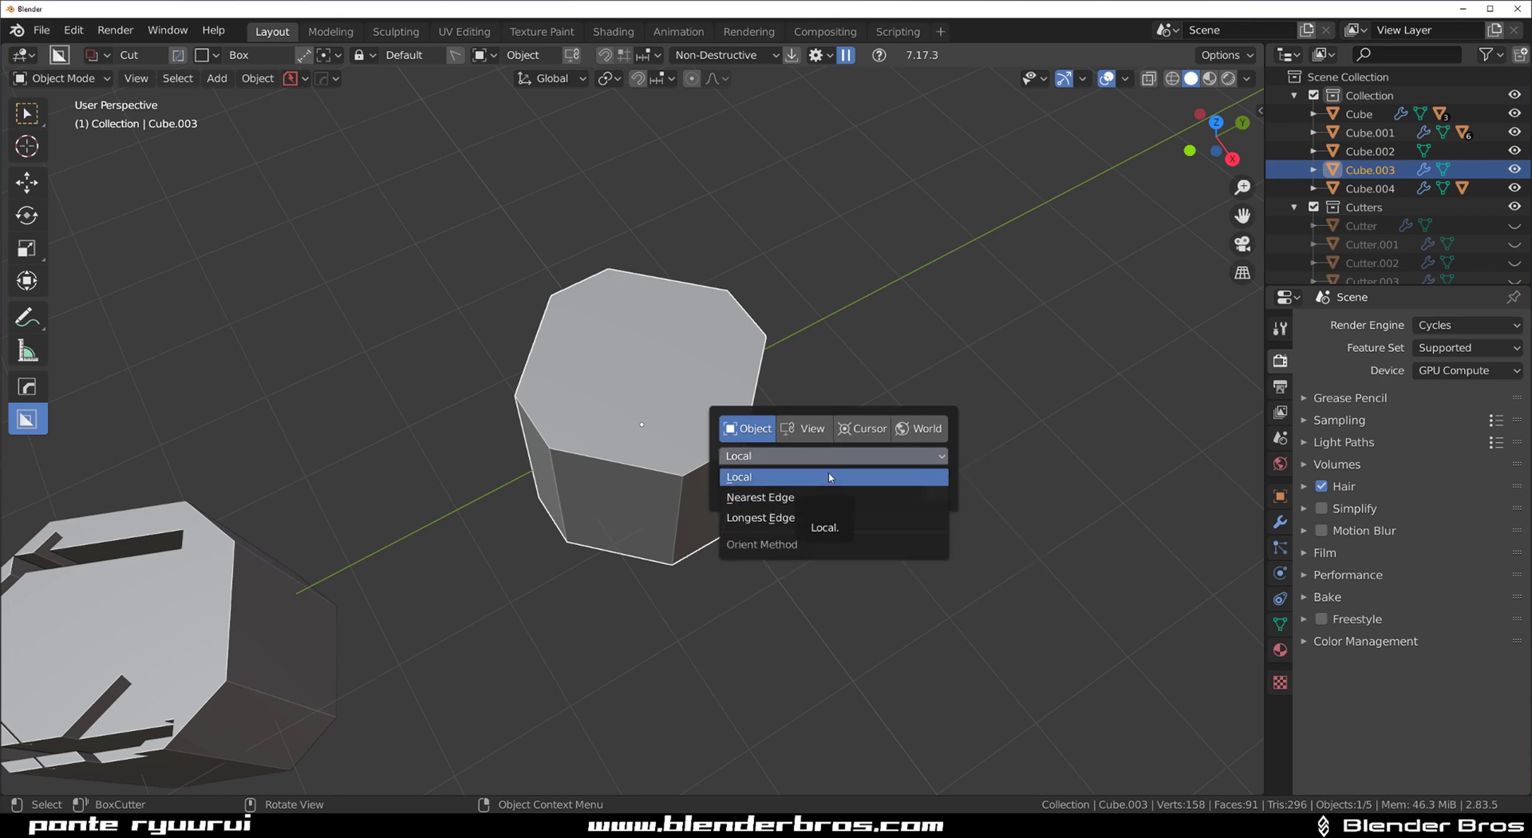
pyautogui.click(821, 485)
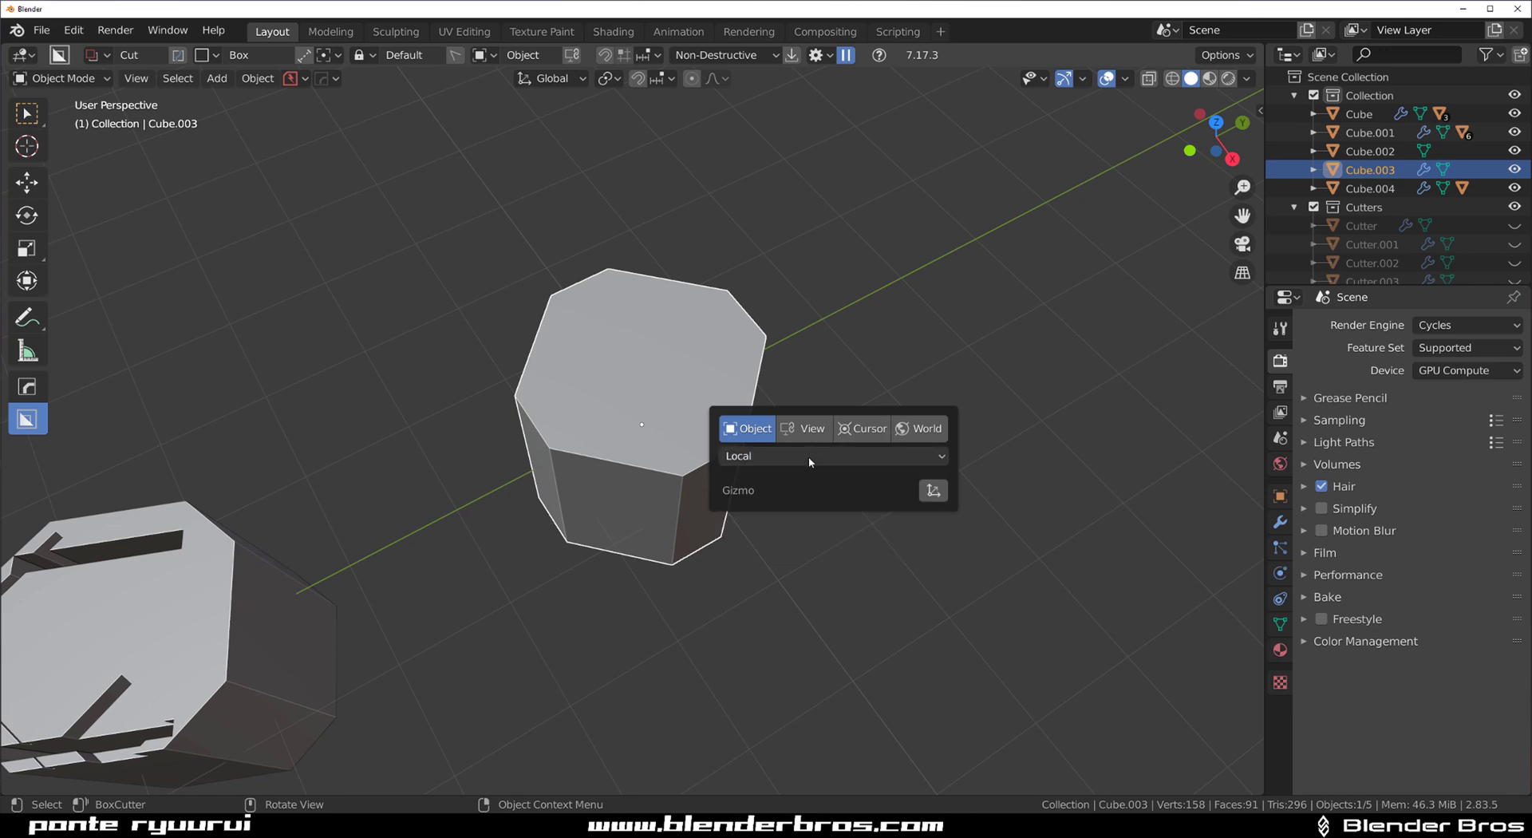
pyautogui.click(812, 455)
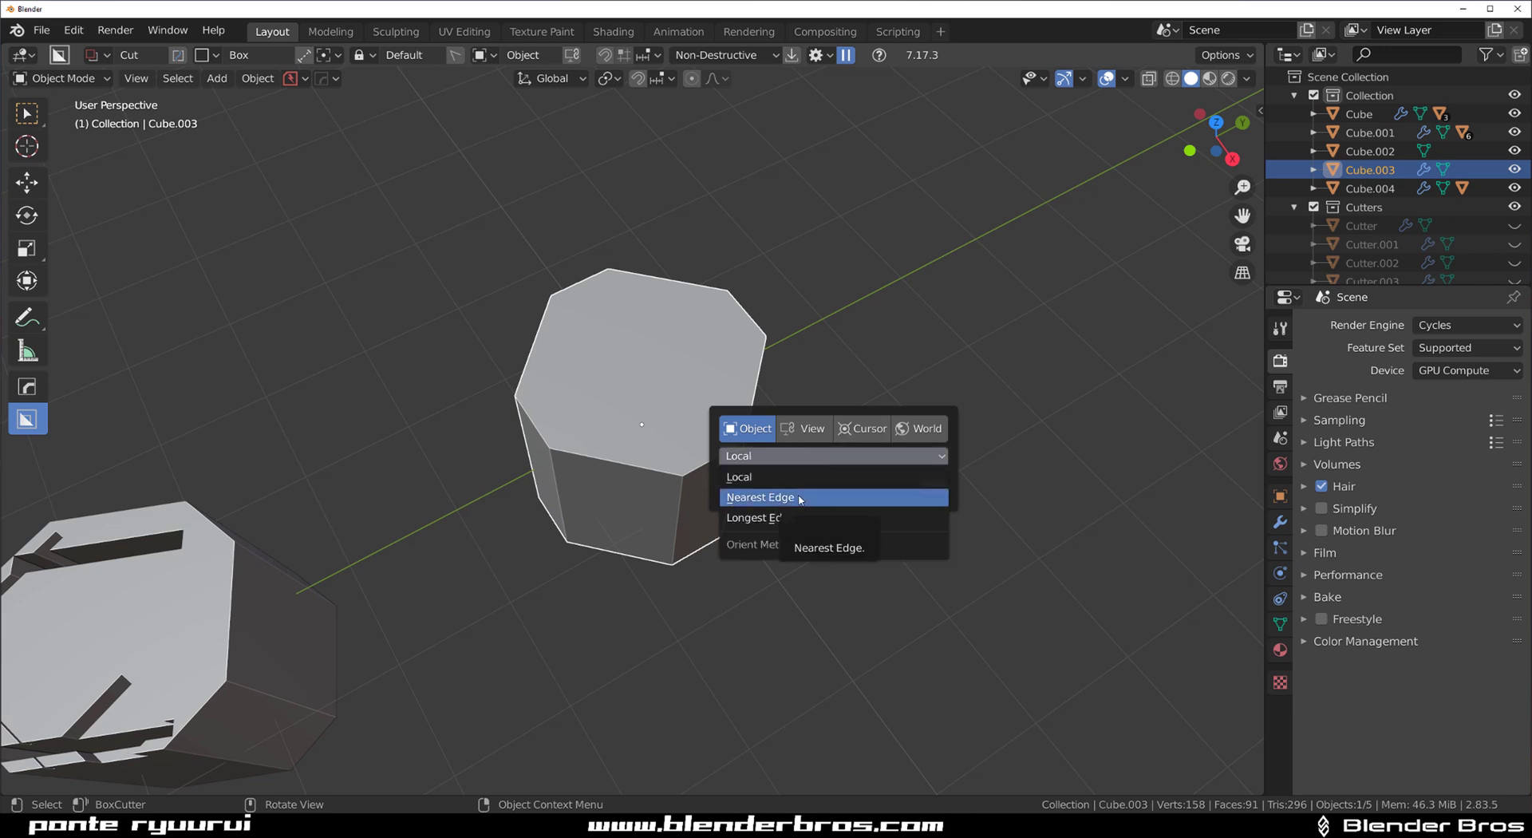
pyautogui.click(803, 498)
# Step: Draw two thin box cuts on the octagonal block's top face, each following one of two neighbouring edges
pyautogui.scroll(3, 705, 456)
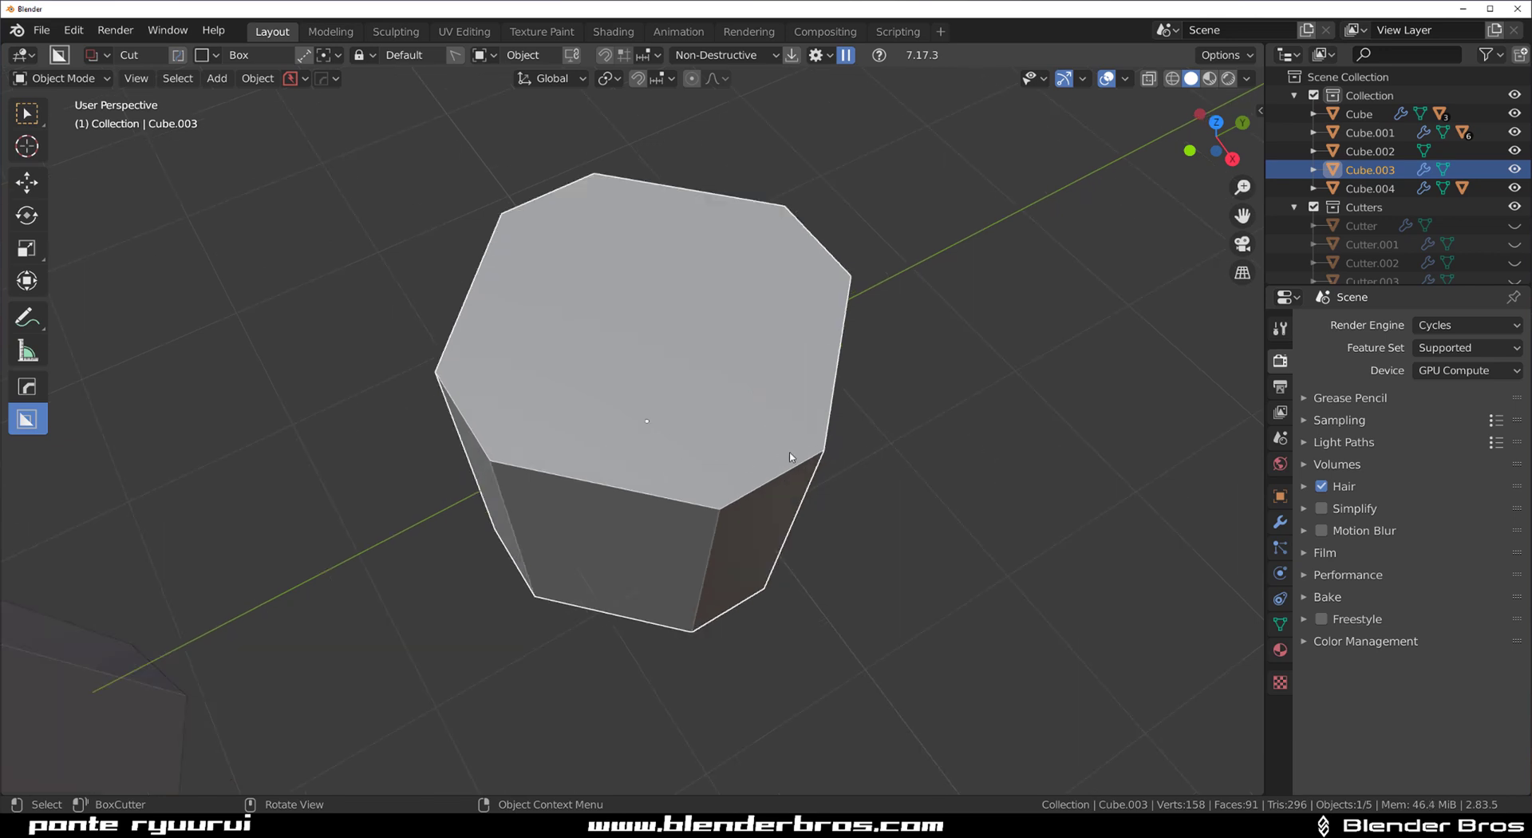
pyautogui.moveTo(790, 456); pyautogui.dragTo(731, 519)
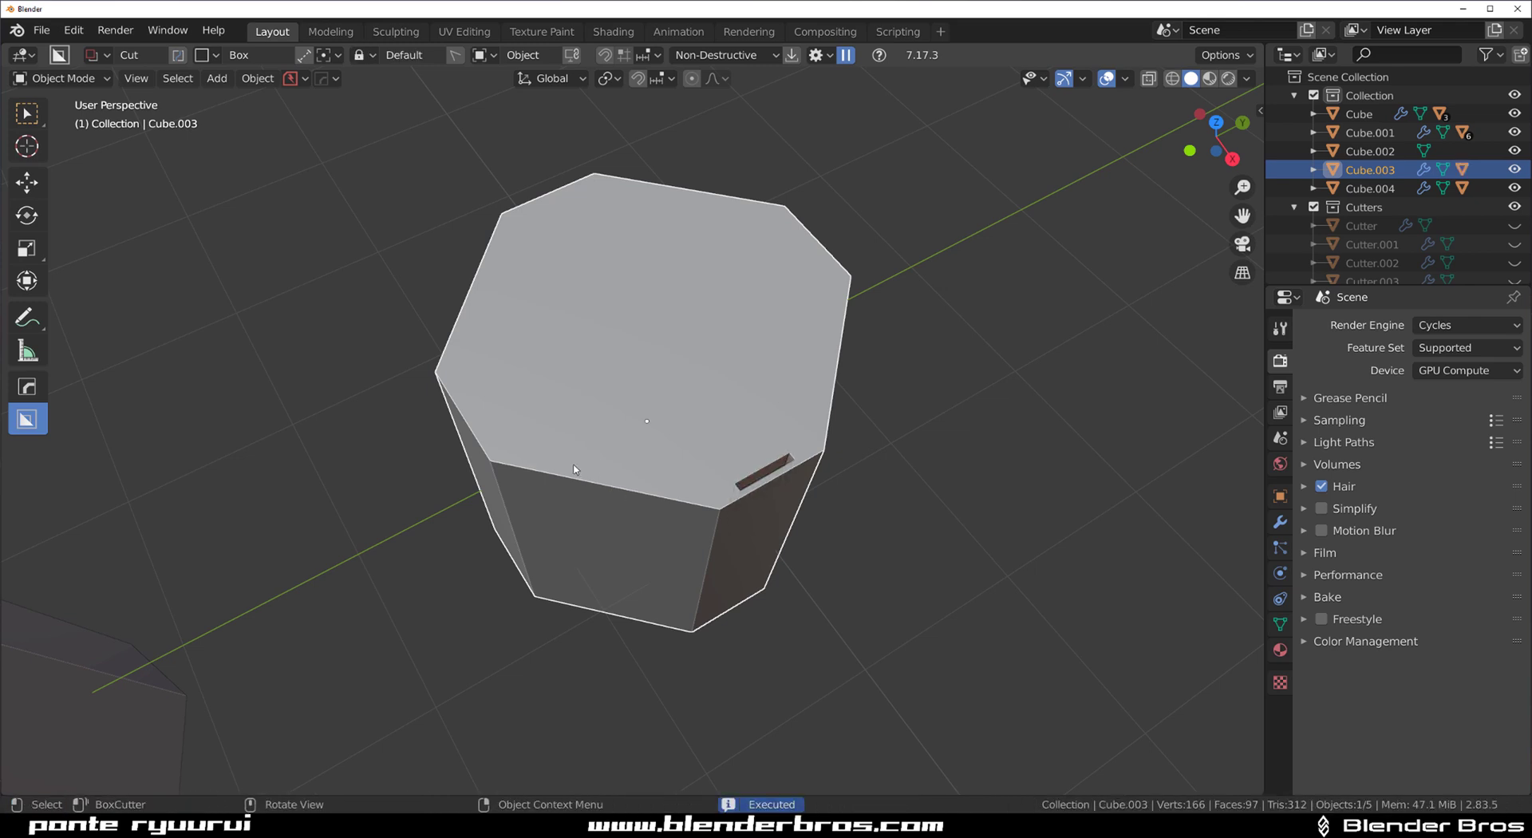
pyautogui.moveTo(550, 463); pyautogui.dragTo(691, 500)
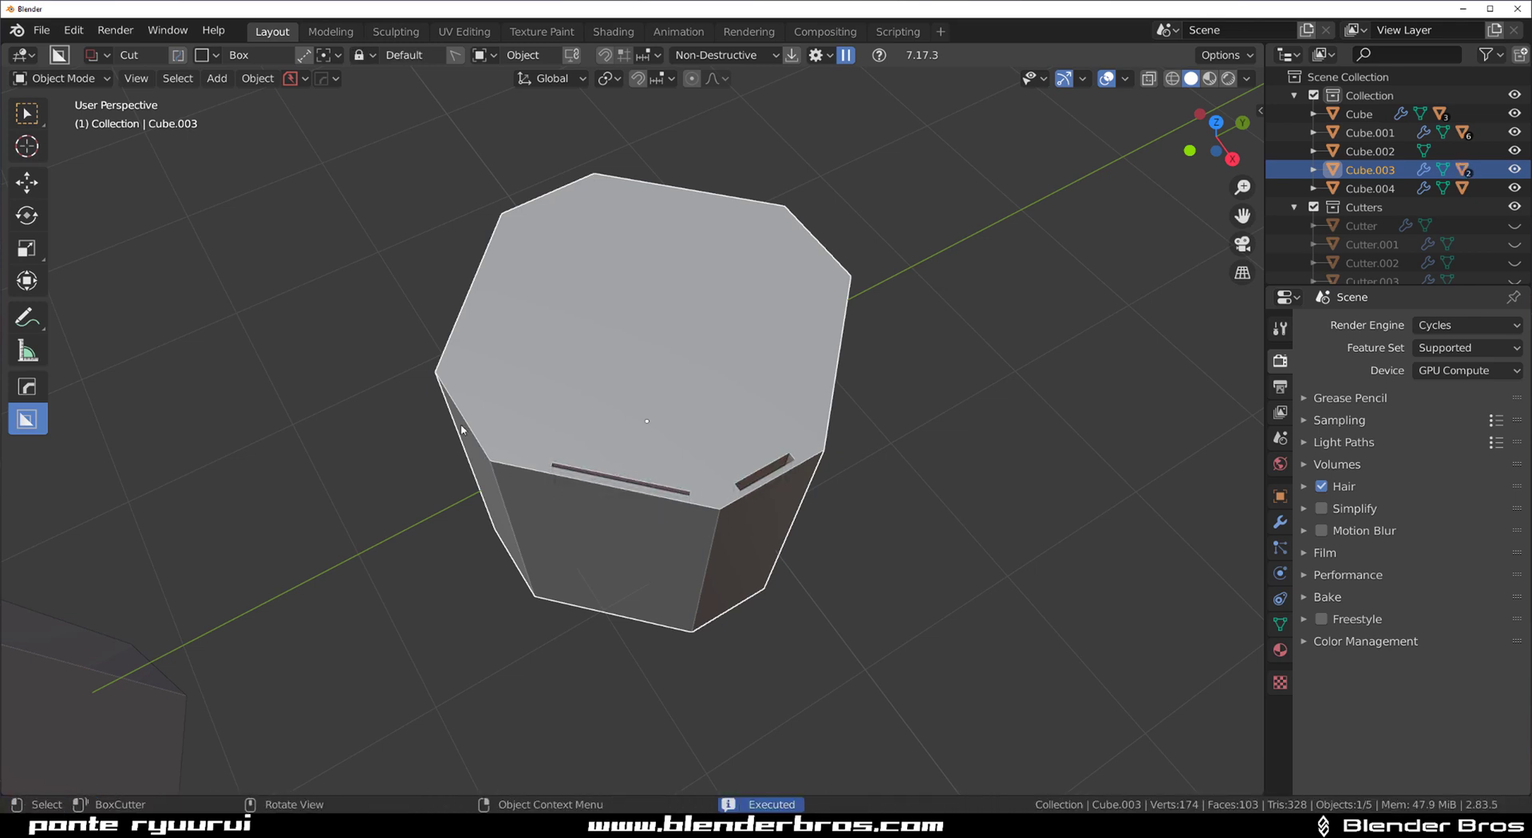
pyautogui.moveTo(455, 385); pyautogui.dragTo(490, 436)
pyautogui.press('Escape')
pyautogui.scroll(2, 525, 371)
pyautogui.moveTo(528, 375); pyautogui.dragTo(619, 437)
pyautogui.hotkey('ctrl', 'z')
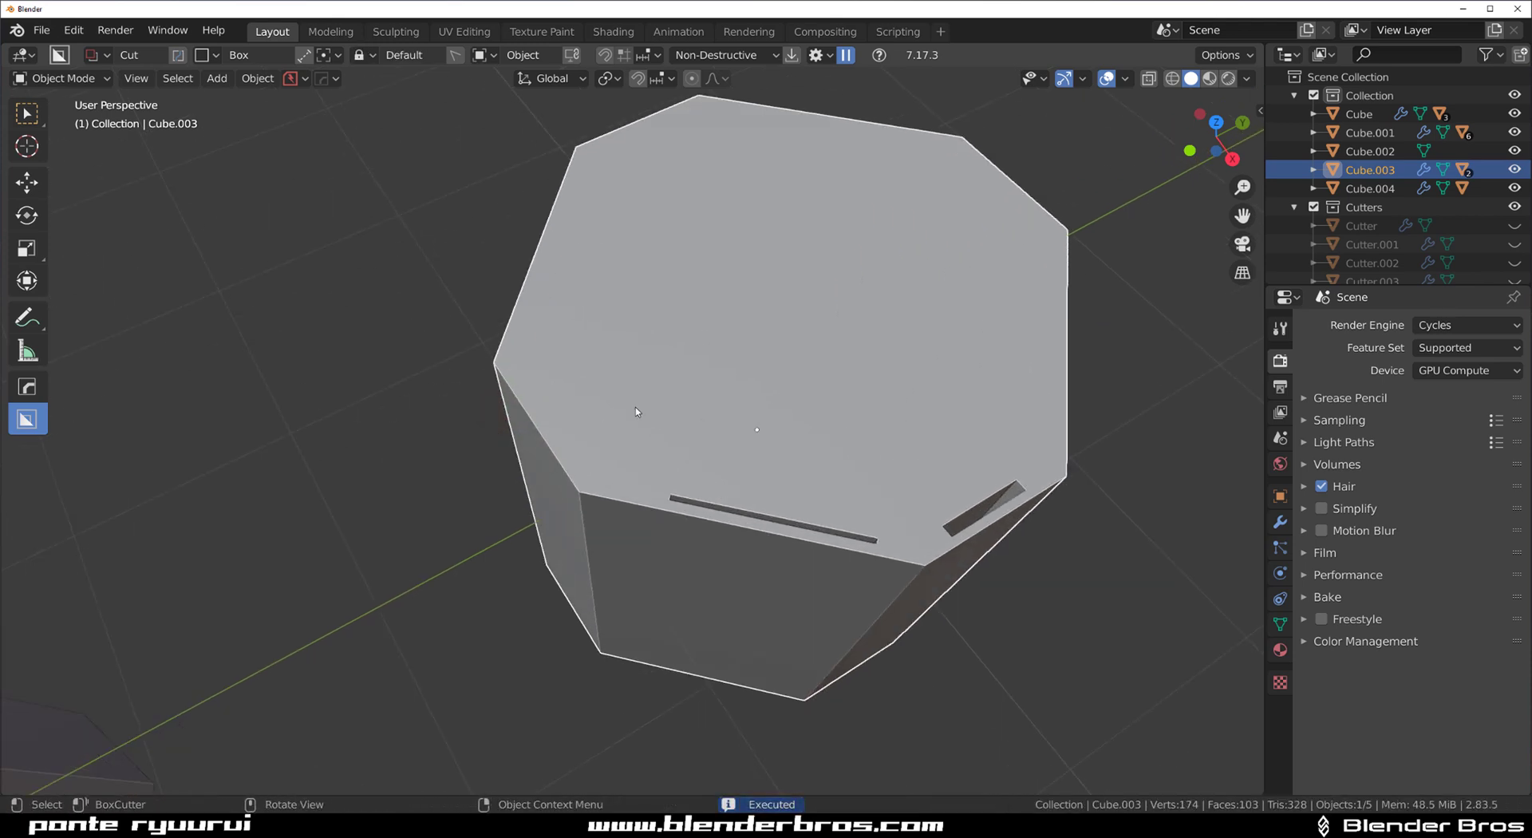
# Step: Set the orientation method to Longest Edge and draw a box cut beside the next bevelled top edge of the block
pyautogui.press('d')
pyautogui.click(687, 434)
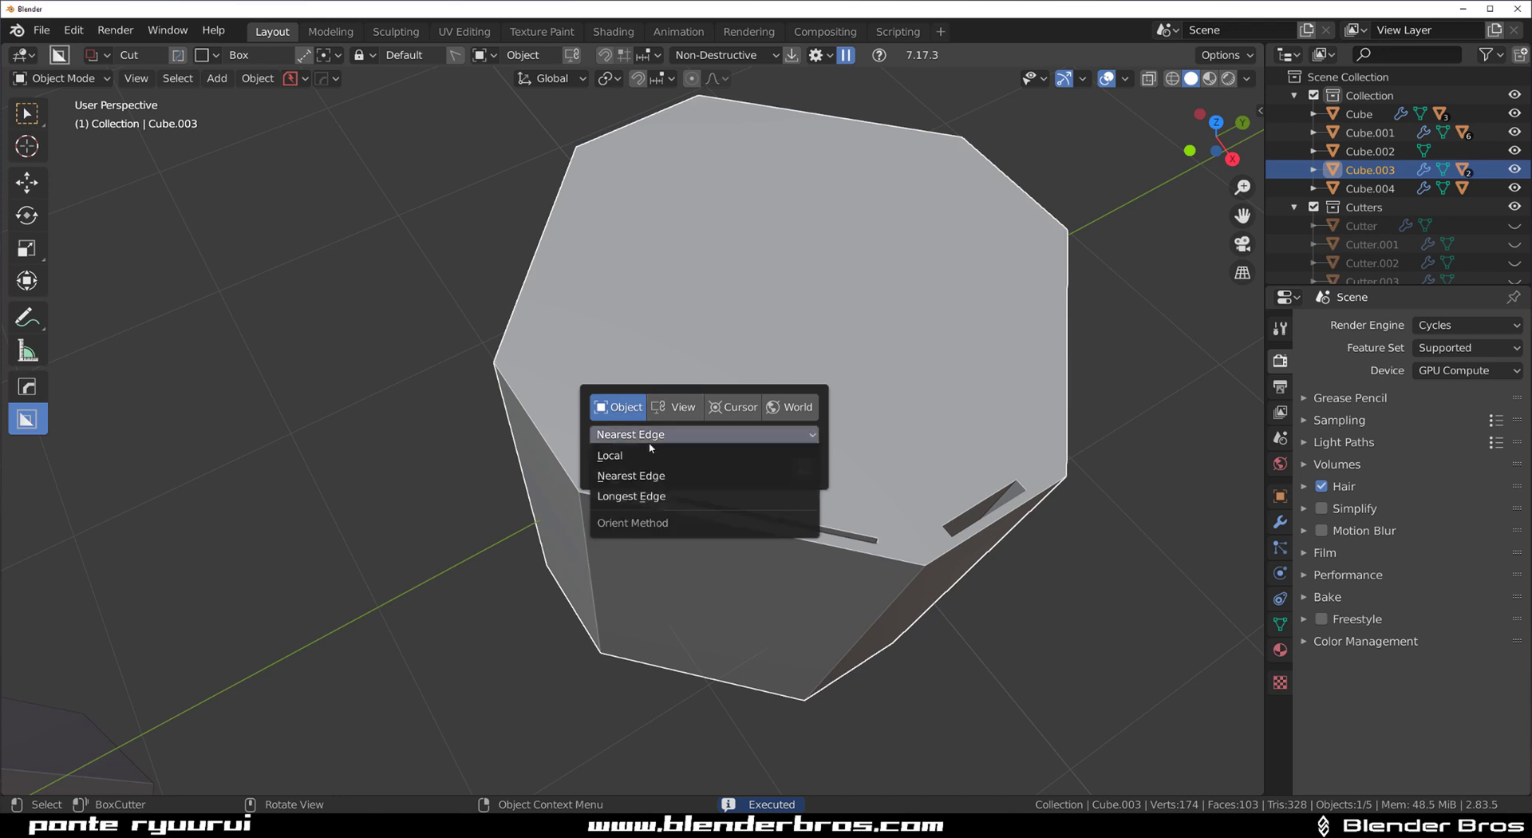
pyautogui.click(671, 493)
pyautogui.moveTo(525, 386); pyautogui.dragTo(576, 495)
pyautogui.moveTo(579, 162); pyautogui.dragTo(547, 301)
pyautogui.rightClick(547, 301)
pyautogui.moveTo(709, 251)
pyautogui.mouseDown(button='middle')
pyautogui.moveTo(762, 287)
pyautogui.moveTo(606, 367)
pyautogui.moveTo(577, 427)
pyautogui.mouseUp(button='middle')
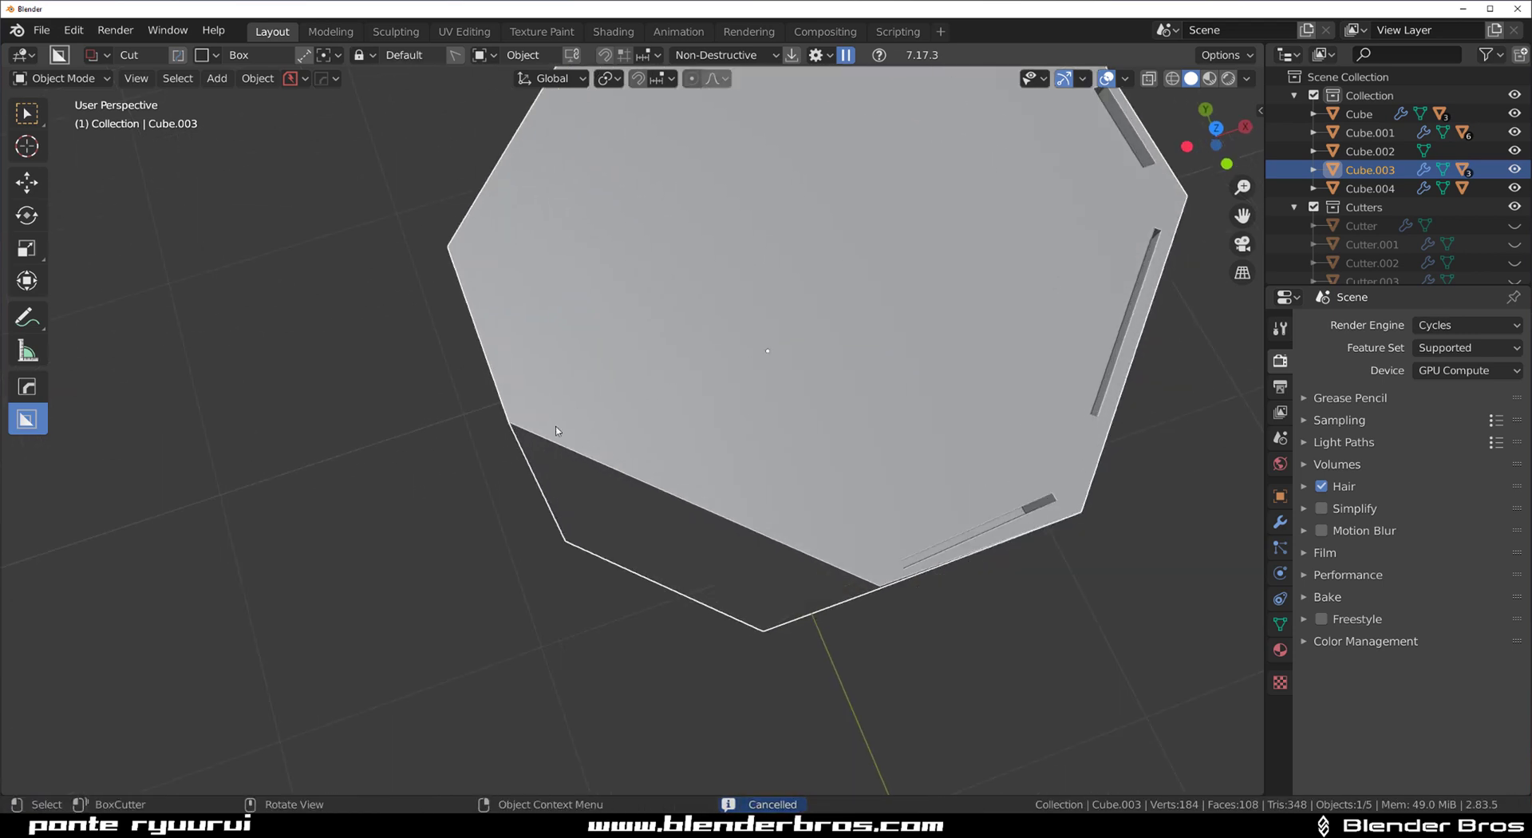
pyautogui.moveTo(580, 434); pyautogui.dragTo(739, 483)
pyautogui.rightClick(764, 475)
# Step: Switch the orientation method back to Nearest Edge and draw a long box cut along the adjacent uncut top edge
pyautogui.hotkey('alt', 'v')
pyautogui.click(548, 502)
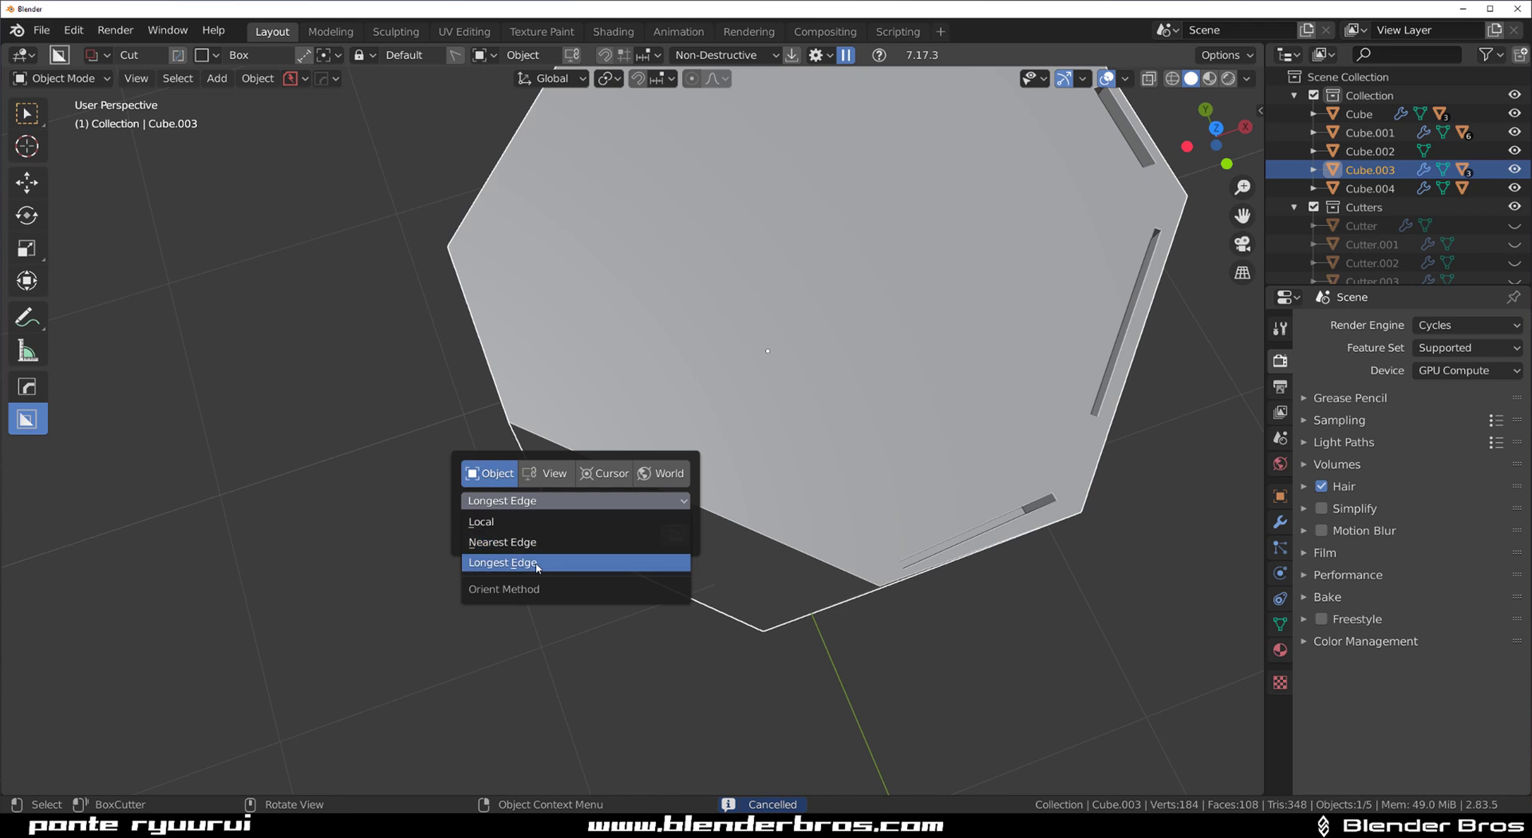
pyautogui.click(526, 541)
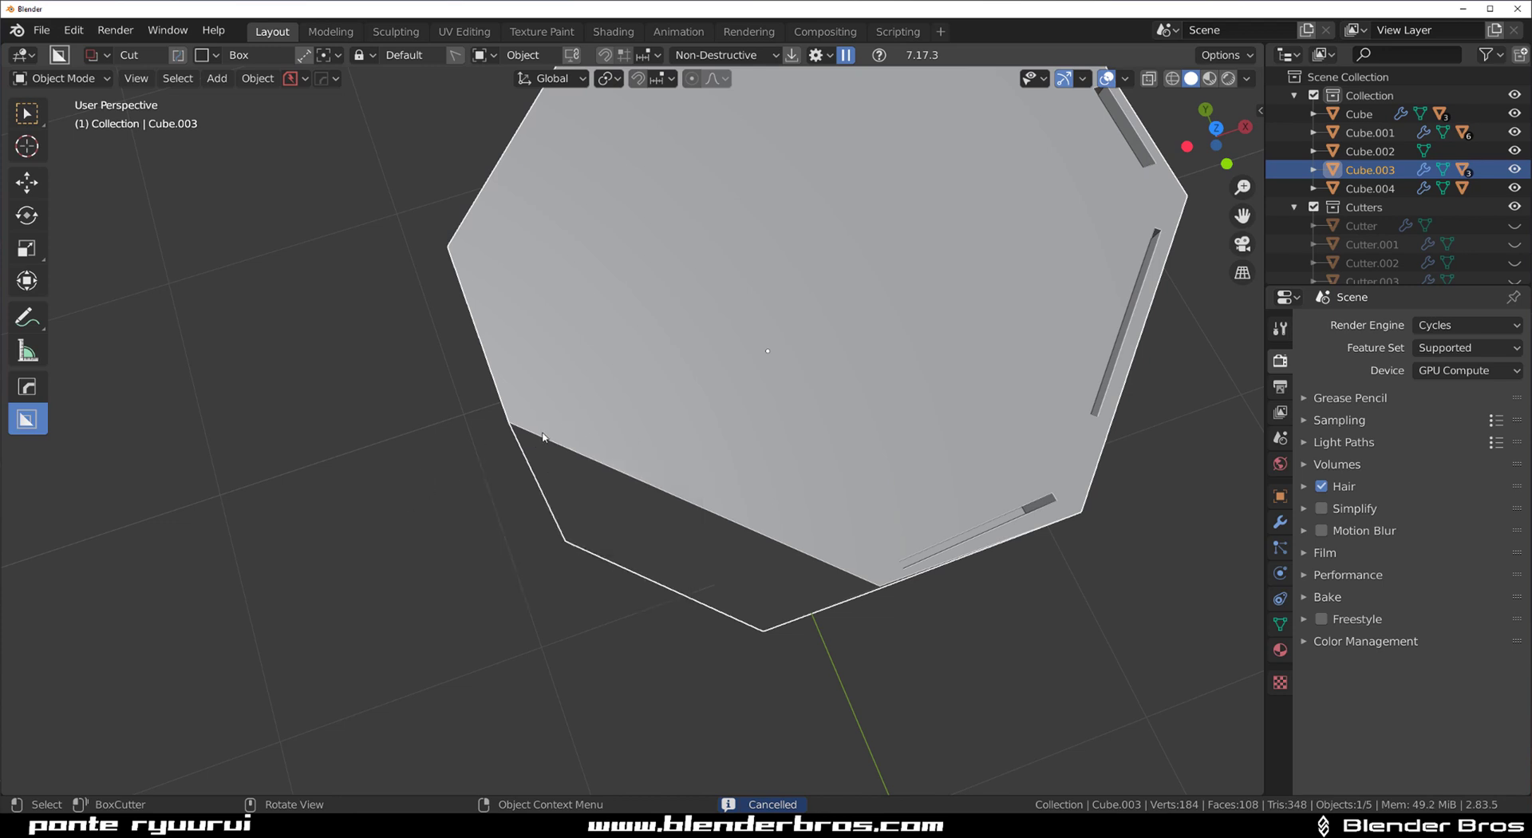
pyautogui.moveTo(543, 431)
pyautogui.mouseDown()
pyautogui.moveTo(718, 478)
pyautogui.moveTo(841, 536)
pyautogui.mouseUp()
pyautogui.click(773, 519)
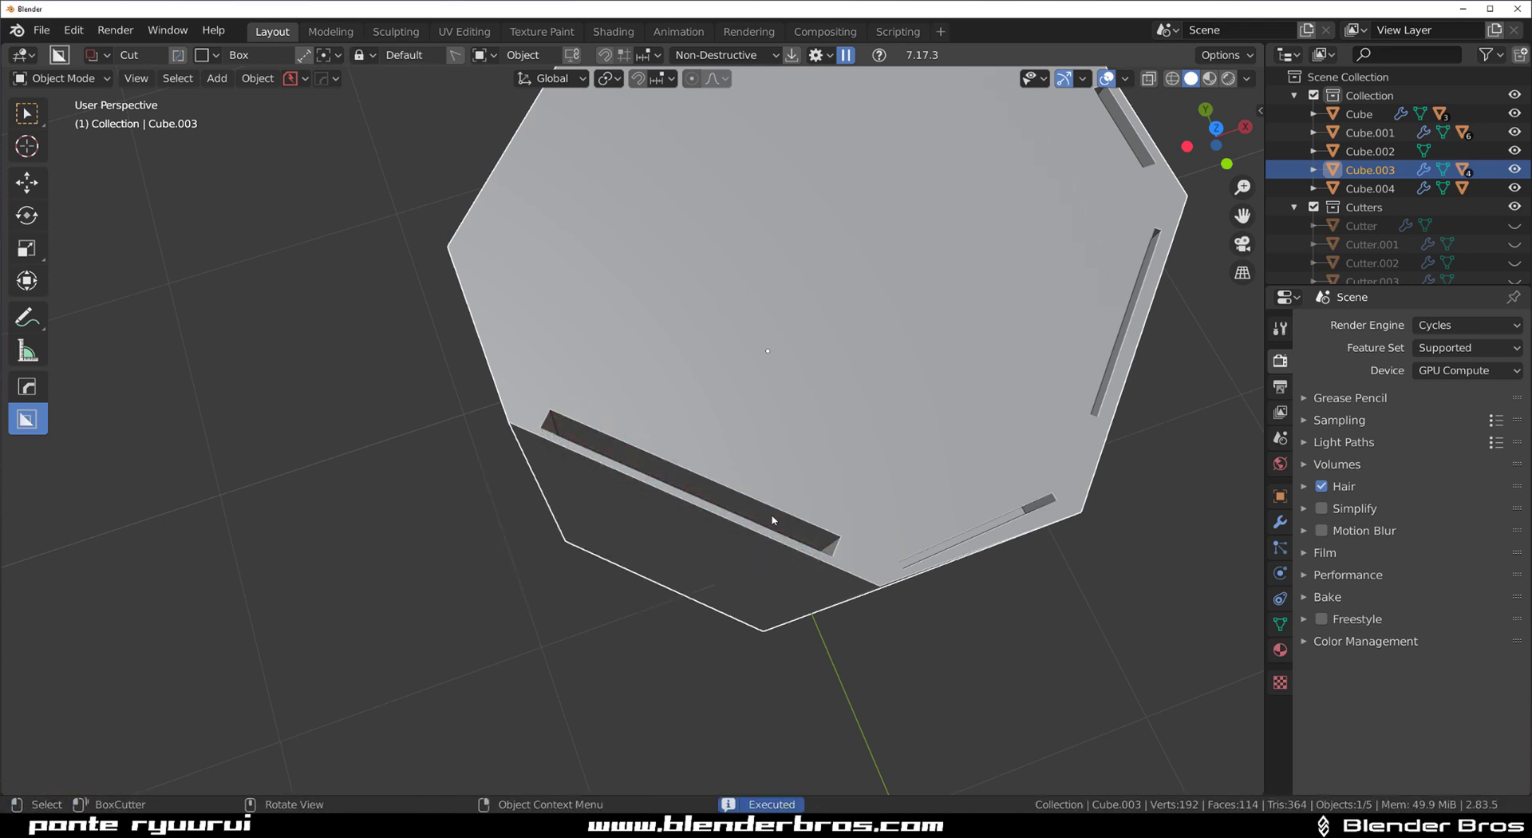
# Step: Duplicate the octagonal block and place the copy farther out beside it, clear of the original
pyautogui.scroll(-4, 773, 520)
pyautogui.moveTo(773, 520); pyautogui.dragTo(542, 428, button='middle')
pyautogui.scroll(2, 542, 429)
pyautogui.moveTo(572, 359); pyautogui.dragTo(542, 443, button='middle')
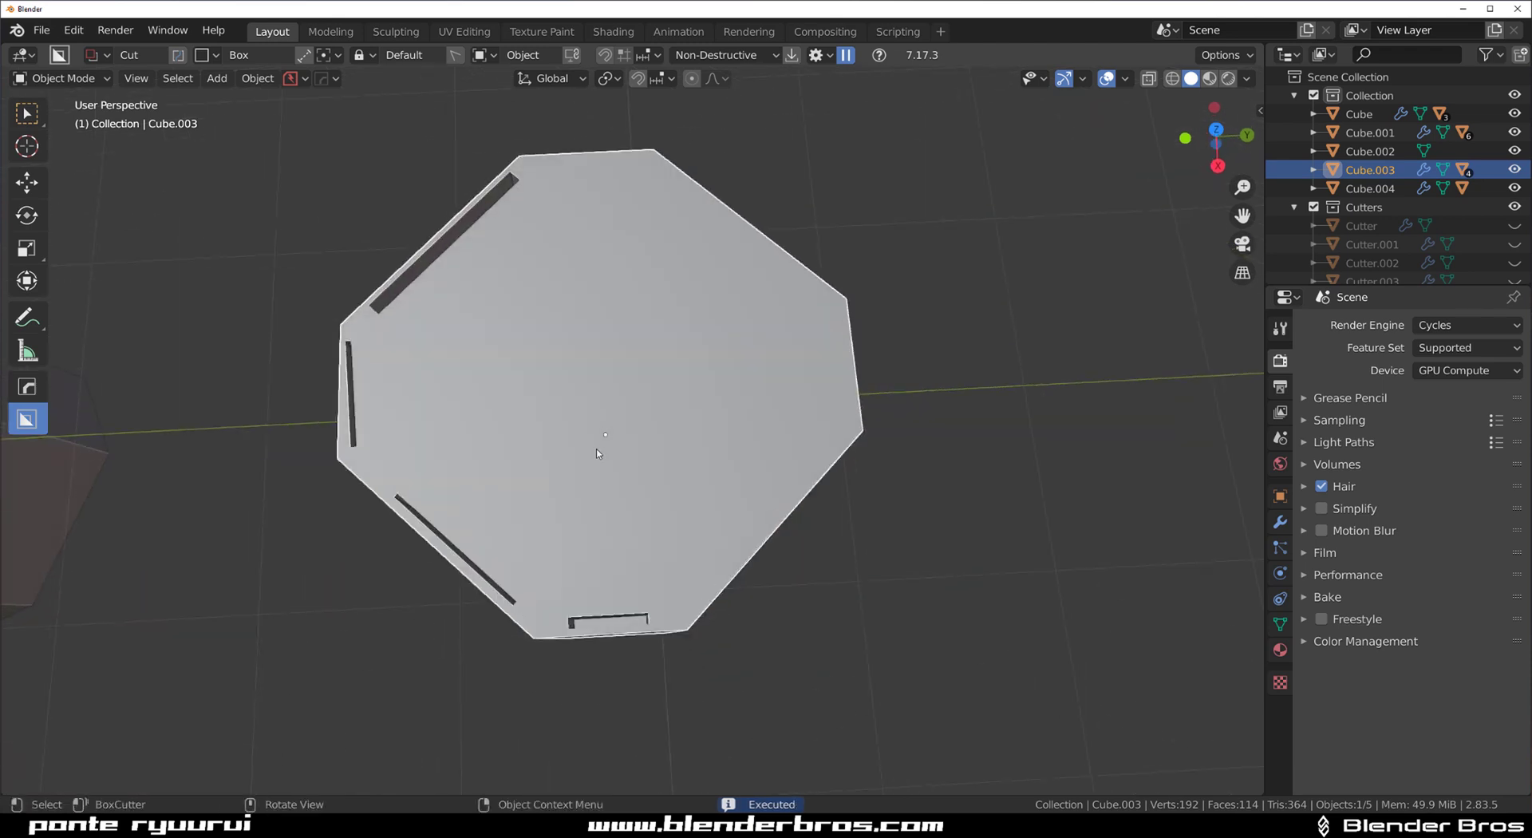
pyautogui.scroll(-3, 544, 445)
pyautogui.moveTo(734, 447); pyautogui.dragTo(755, 373, button='middle')
pyautogui.hotkey('shift', 'd')
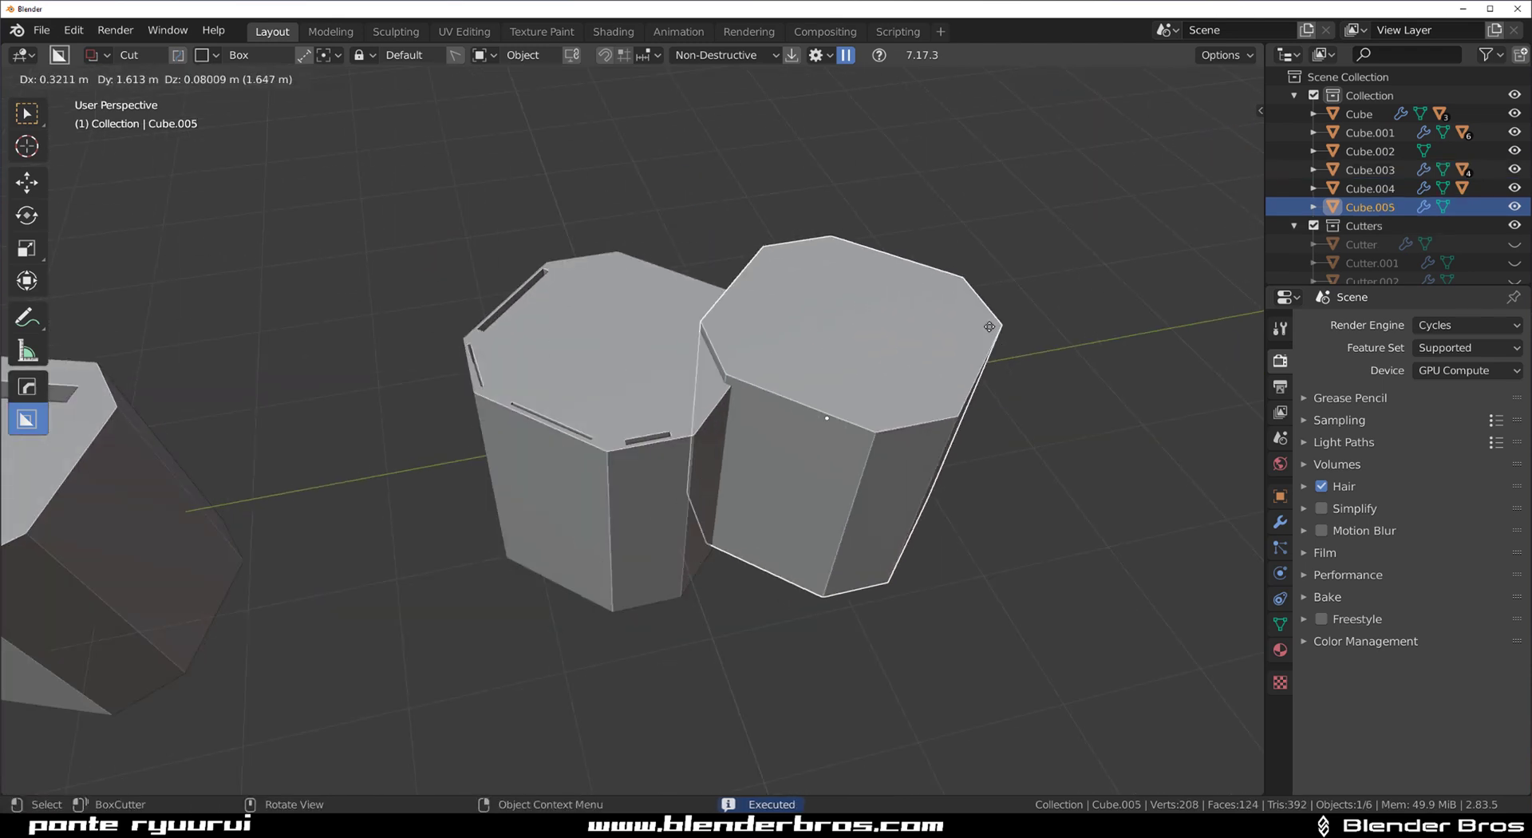
pyautogui.click(1197, 291)
# Step: Draw a thin box cut along one long top edge of the duplicated octagonal block
pyautogui.keyDown('shift'); pyautogui.moveTo(1077, 343); pyautogui.dragTo(409, 439, button='middle'); pyautogui.keyUp('shift')
pyautogui.scroll(2, 518, 423)
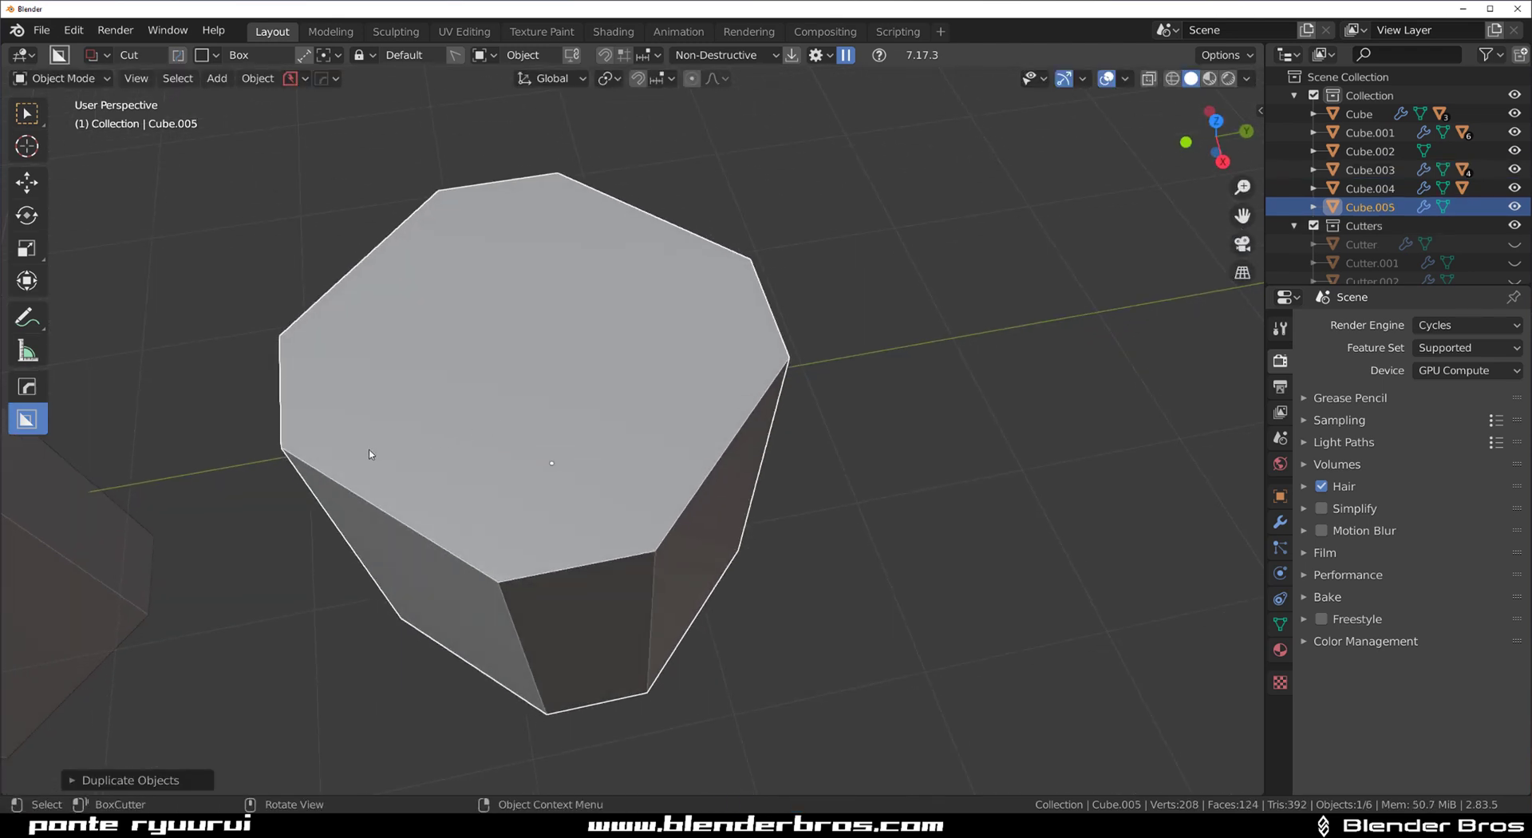
pyautogui.moveTo(331, 461); pyautogui.dragTo(471, 539)
pyautogui.click(481, 582)
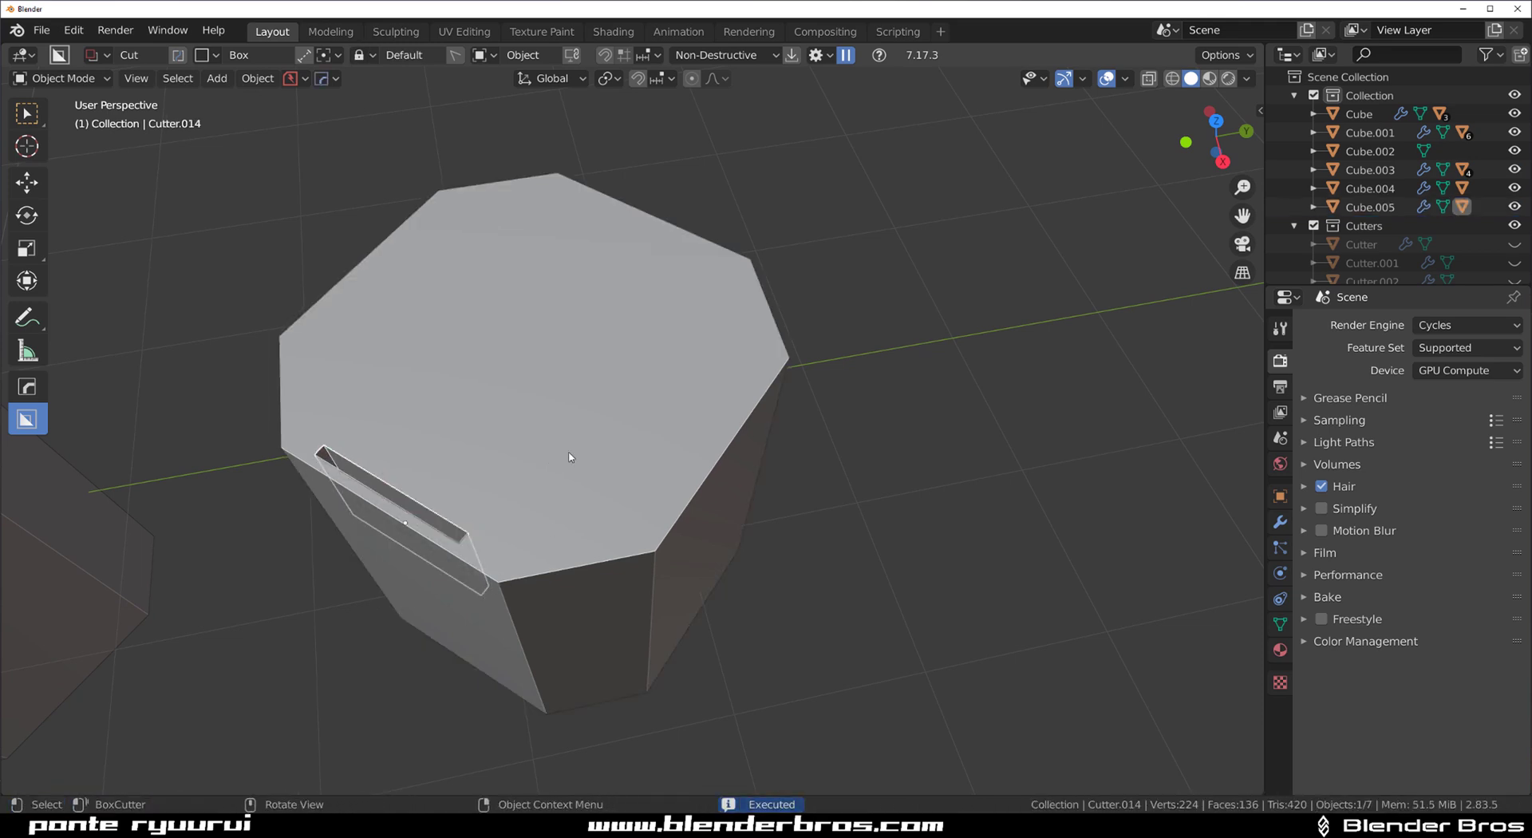
# Step: Switch to the HardOps tool, select the duplicated block and snap the 3D cursor to it
pyautogui.hotkey('alt', 'w')
pyautogui.hotkey('alt', 'w')
pyautogui.hotkey('alt', 'w')
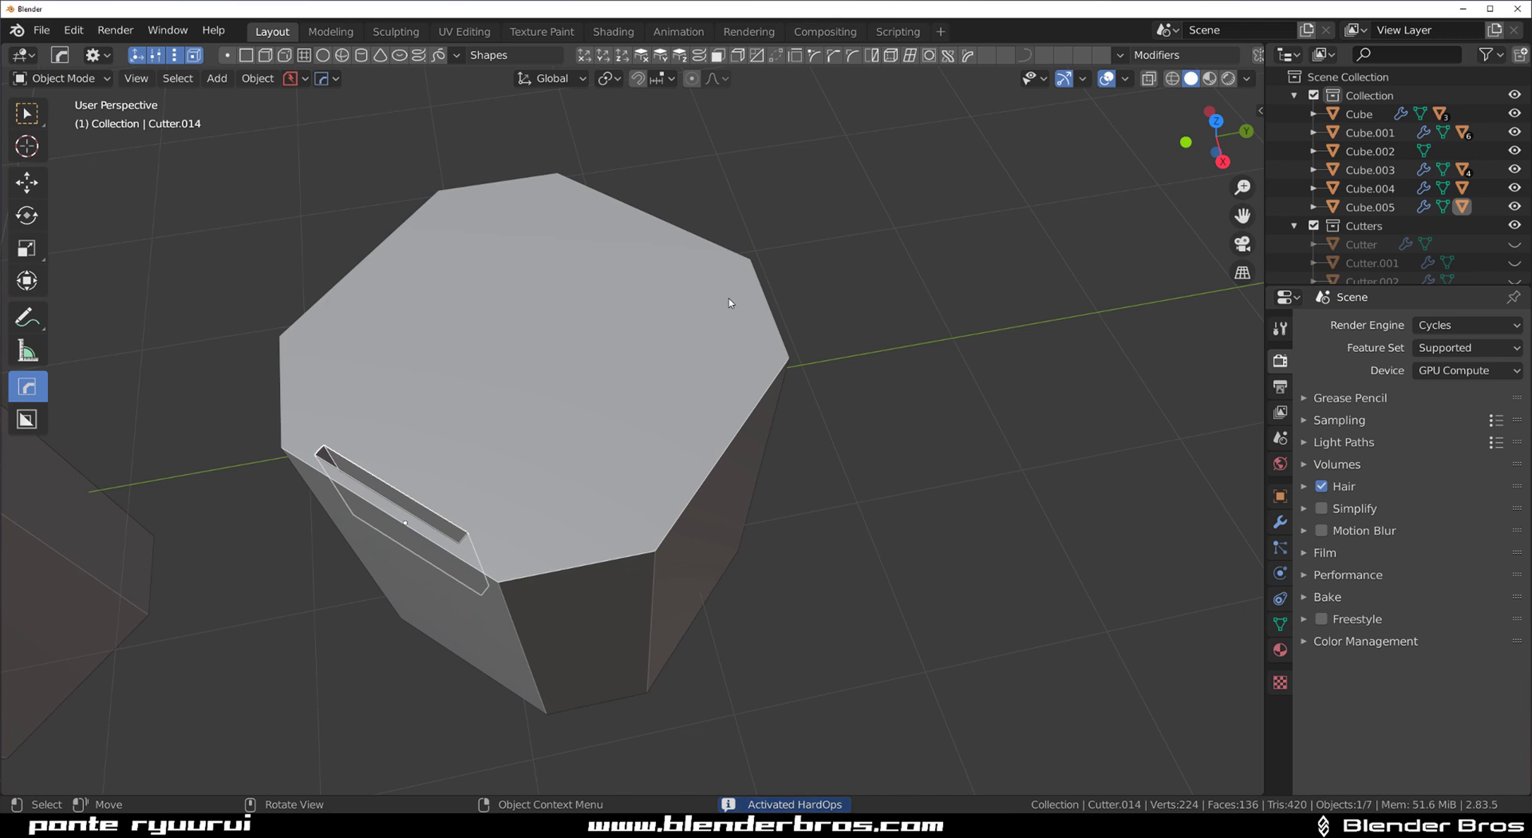
pyautogui.click(581, 380)
pyautogui.hotkey('shift', 's')
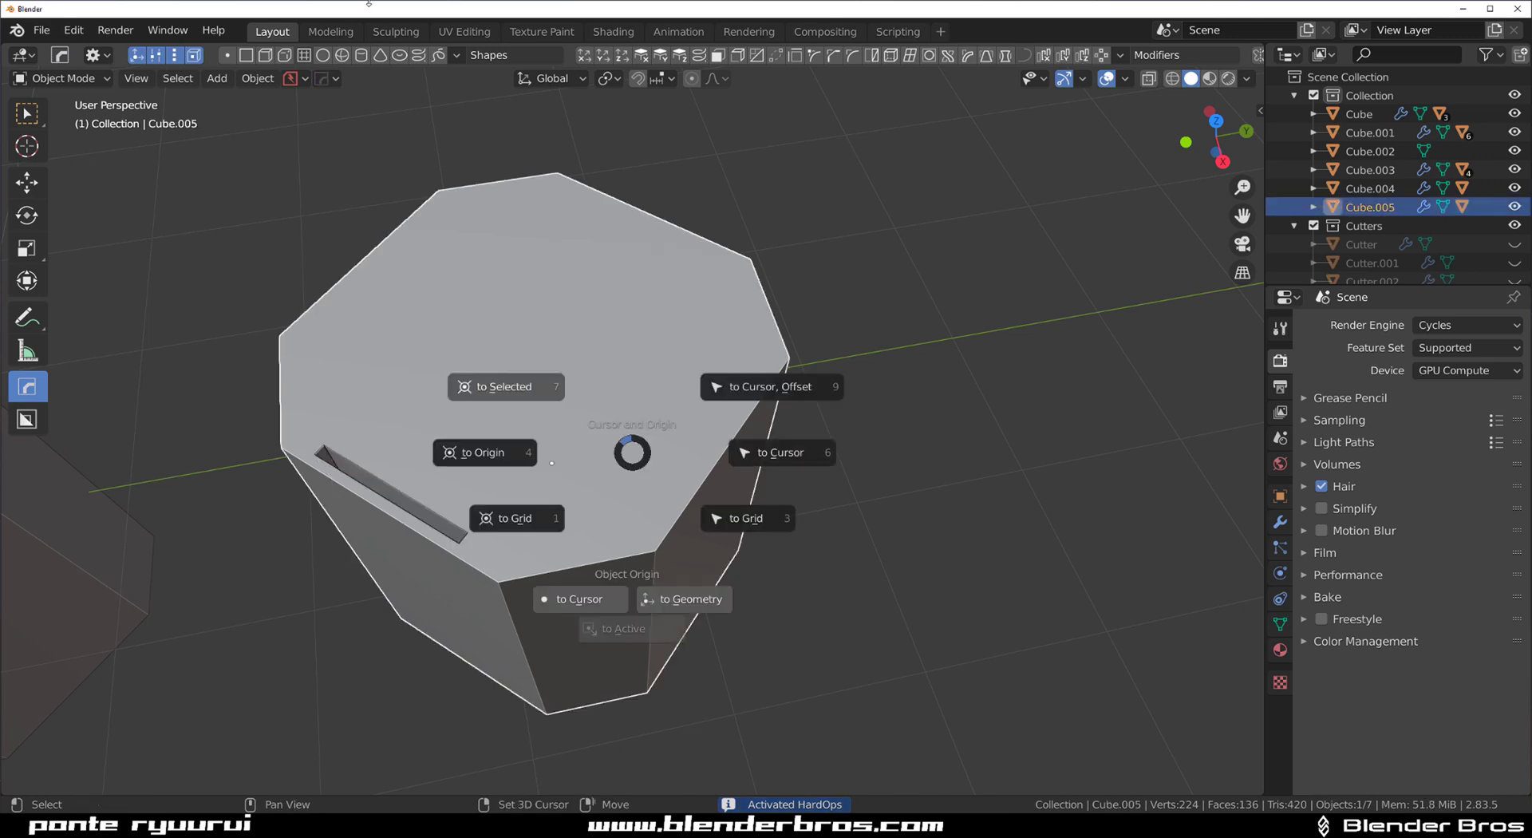
pyautogui.click(507, 386)
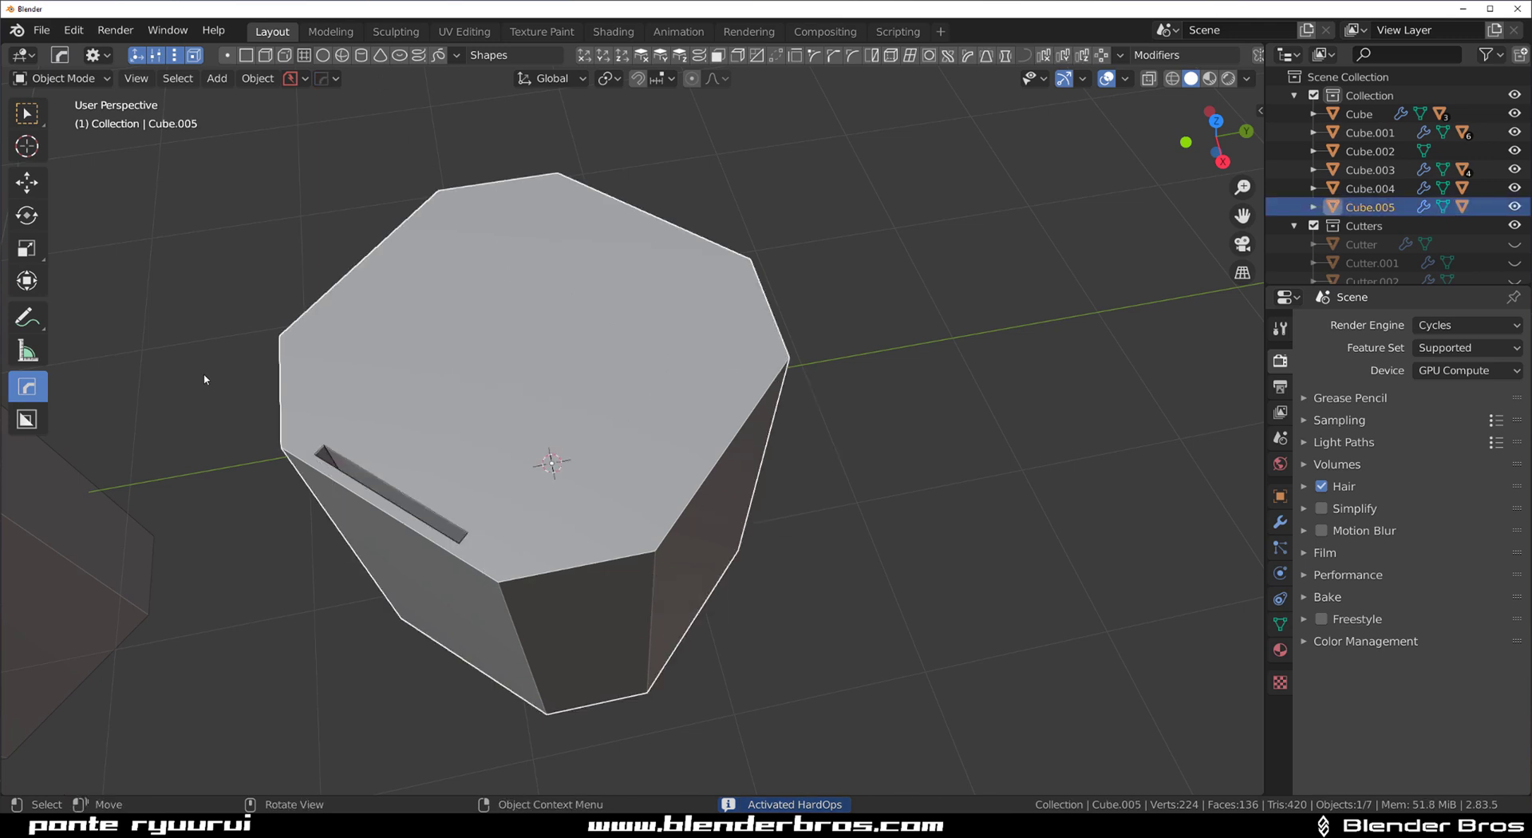
# Step: Array the slot's cutter radially around the 3D cursor and set the array count to 4
pyautogui.click(414, 504)
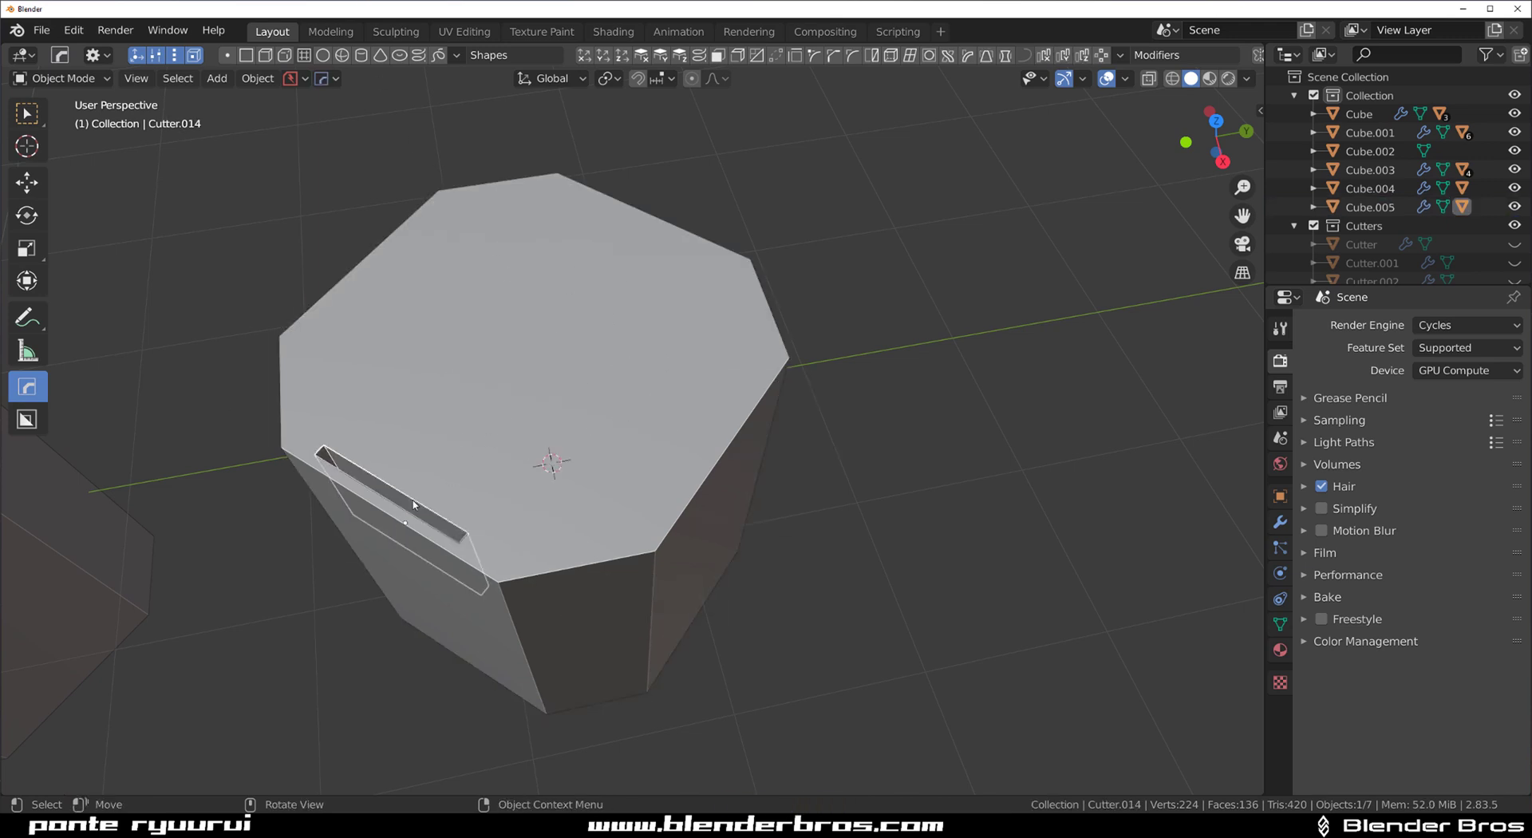
pyautogui.click(1096, 63)
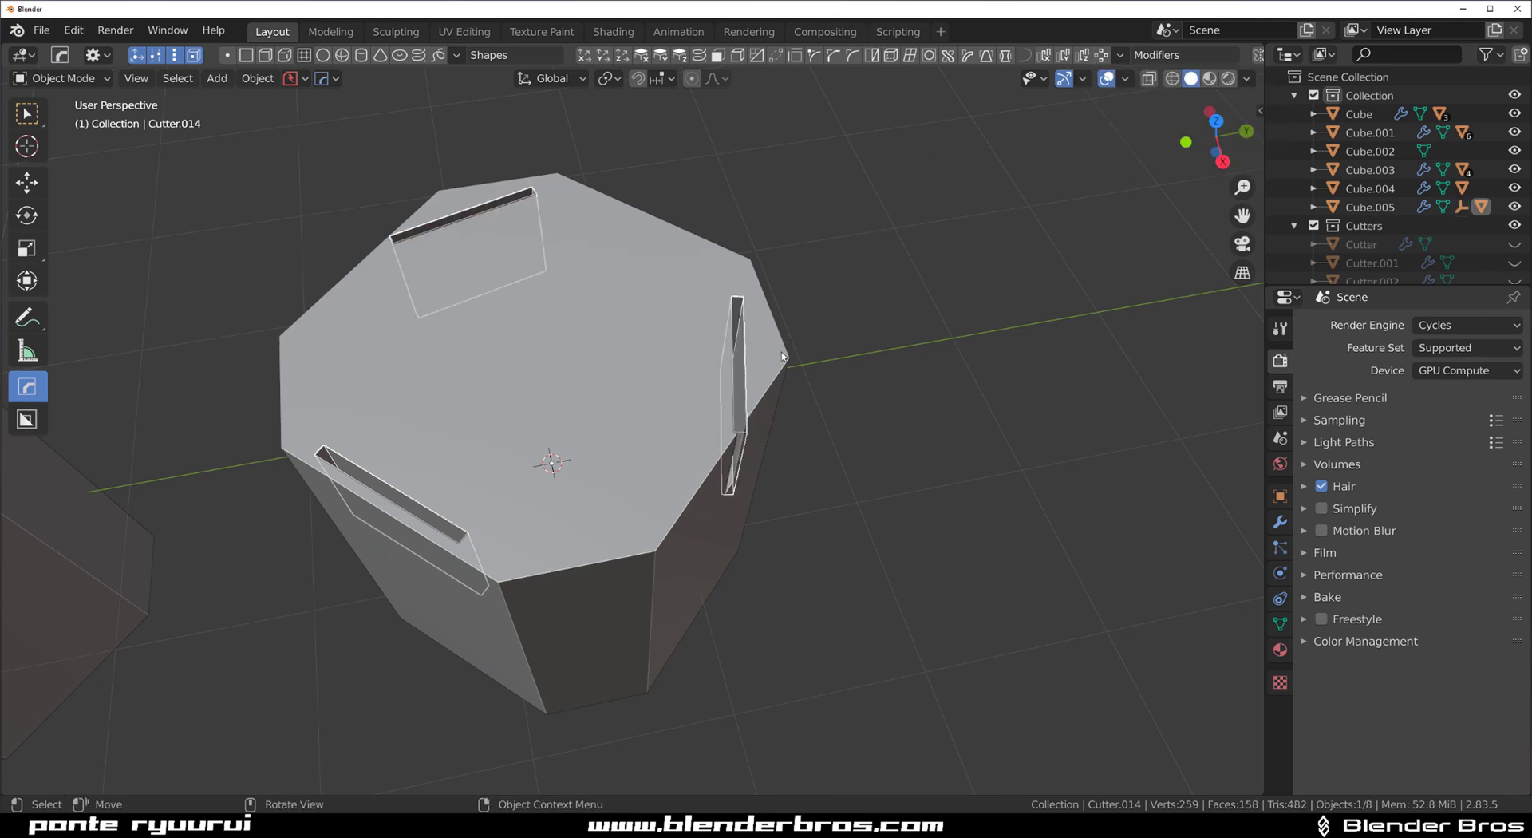
pyautogui.keyDown('ctrl'); pyautogui.click(406, 527); pyautogui.keyUp('ctrl')
pyautogui.moveTo(495, 423); pyautogui.dragTo(911, 289)
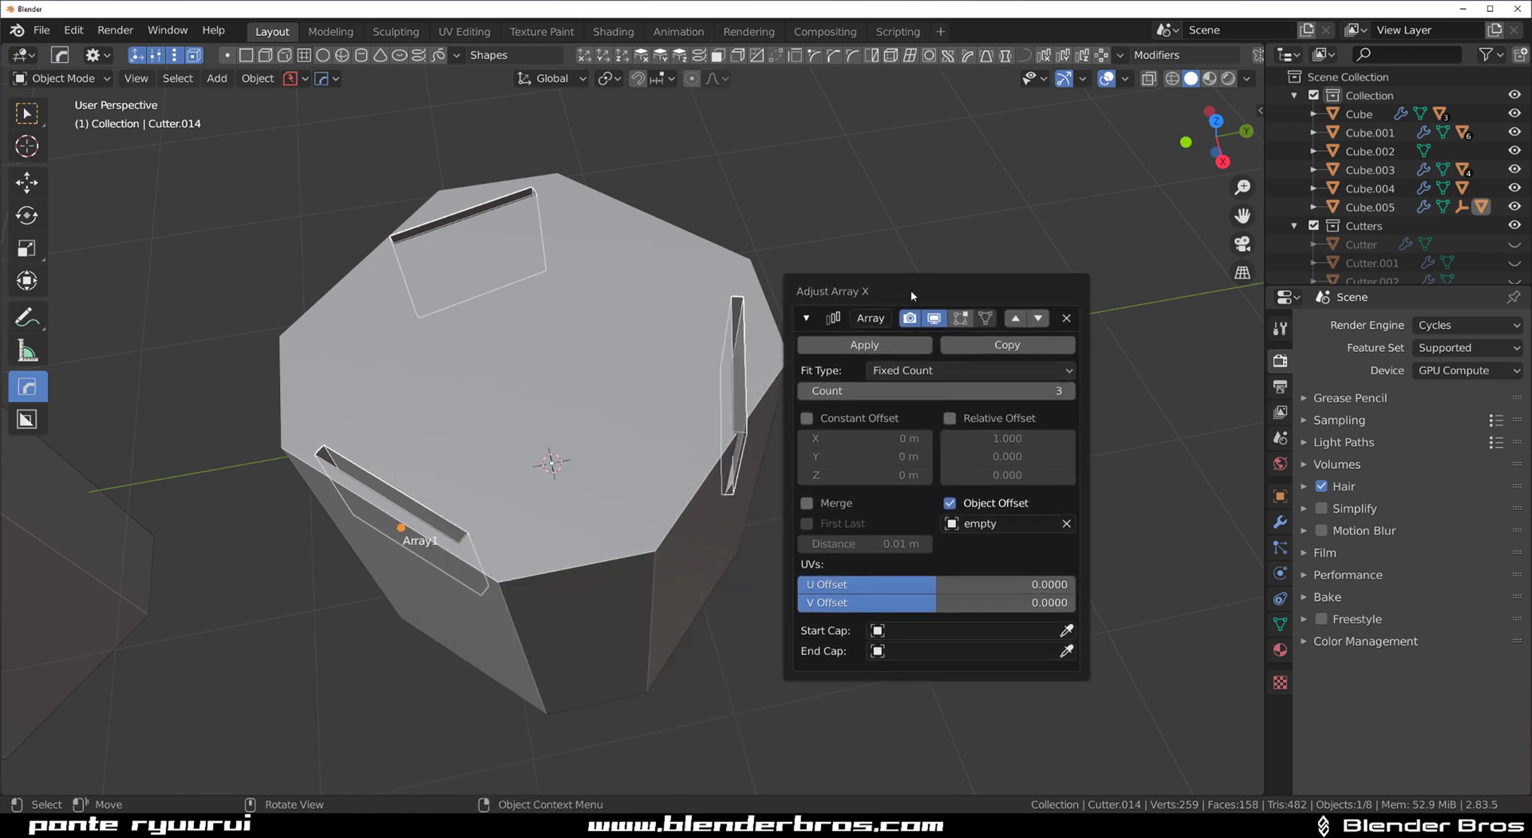
pyautogui.press('F9')
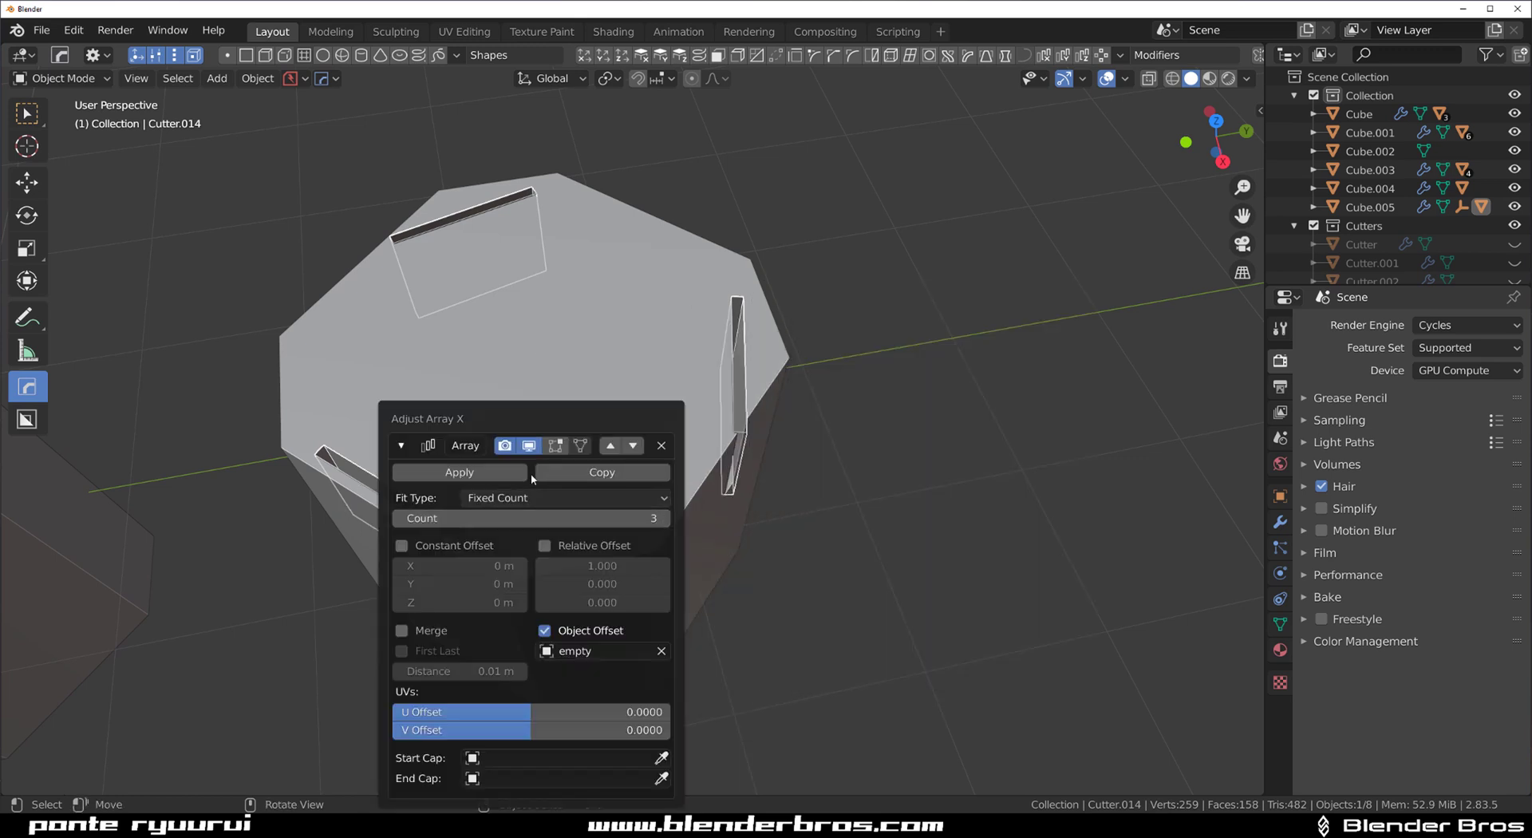
pyautogui.moveTo(538, 411); pyautogui.dragTo(1022, 282)
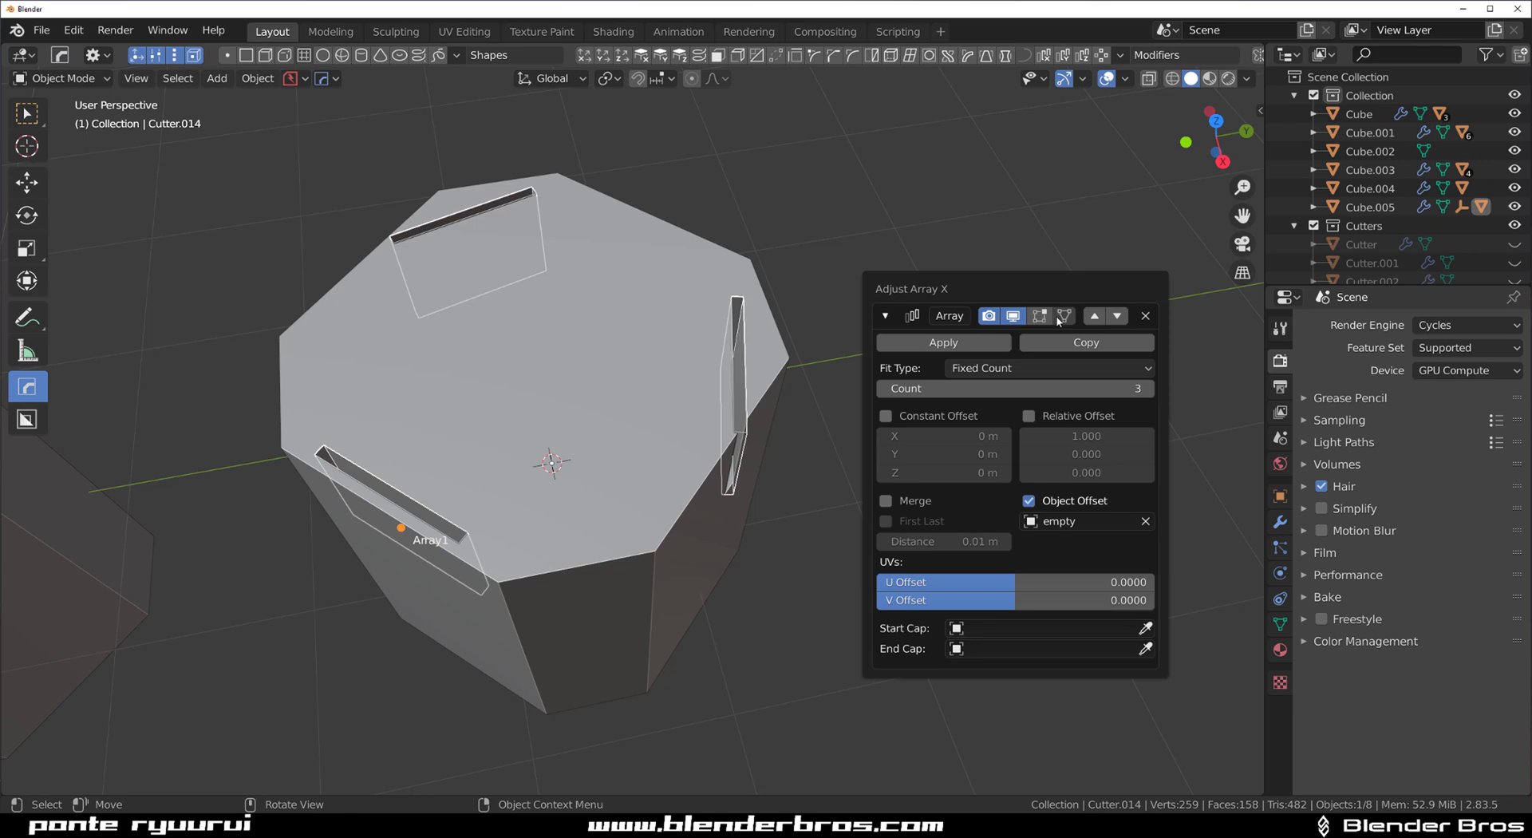
pyautogui.click(1149, 388)
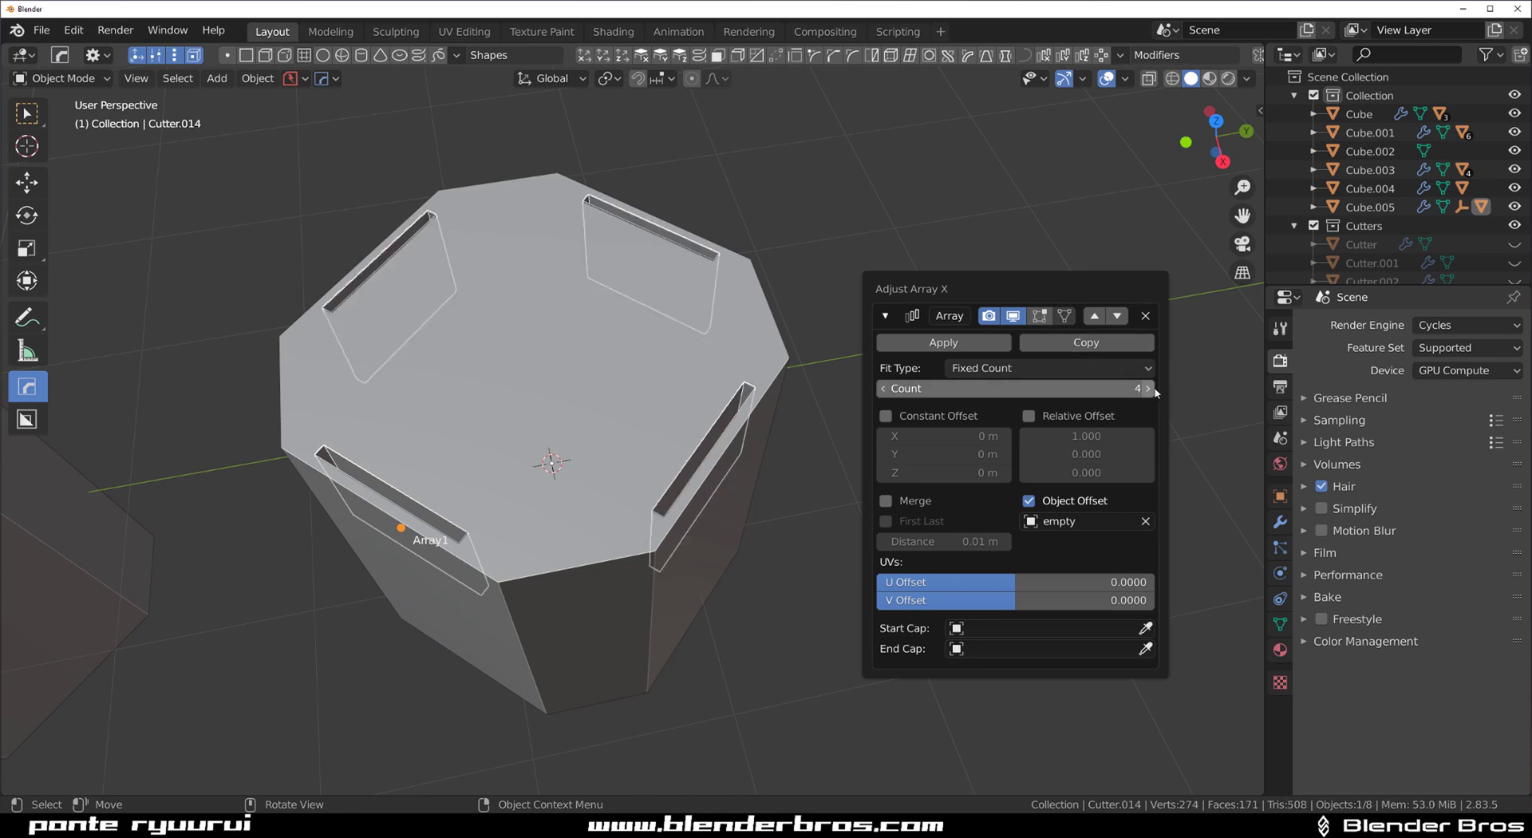
# Step: Select the octagonal block with the arrayed slots and move it a short distance
pyautogui.hotkey('alt', 'a')
pyautogui.moveTo(670, 380); pyautogui.dragTo(647, 235, button='middle')
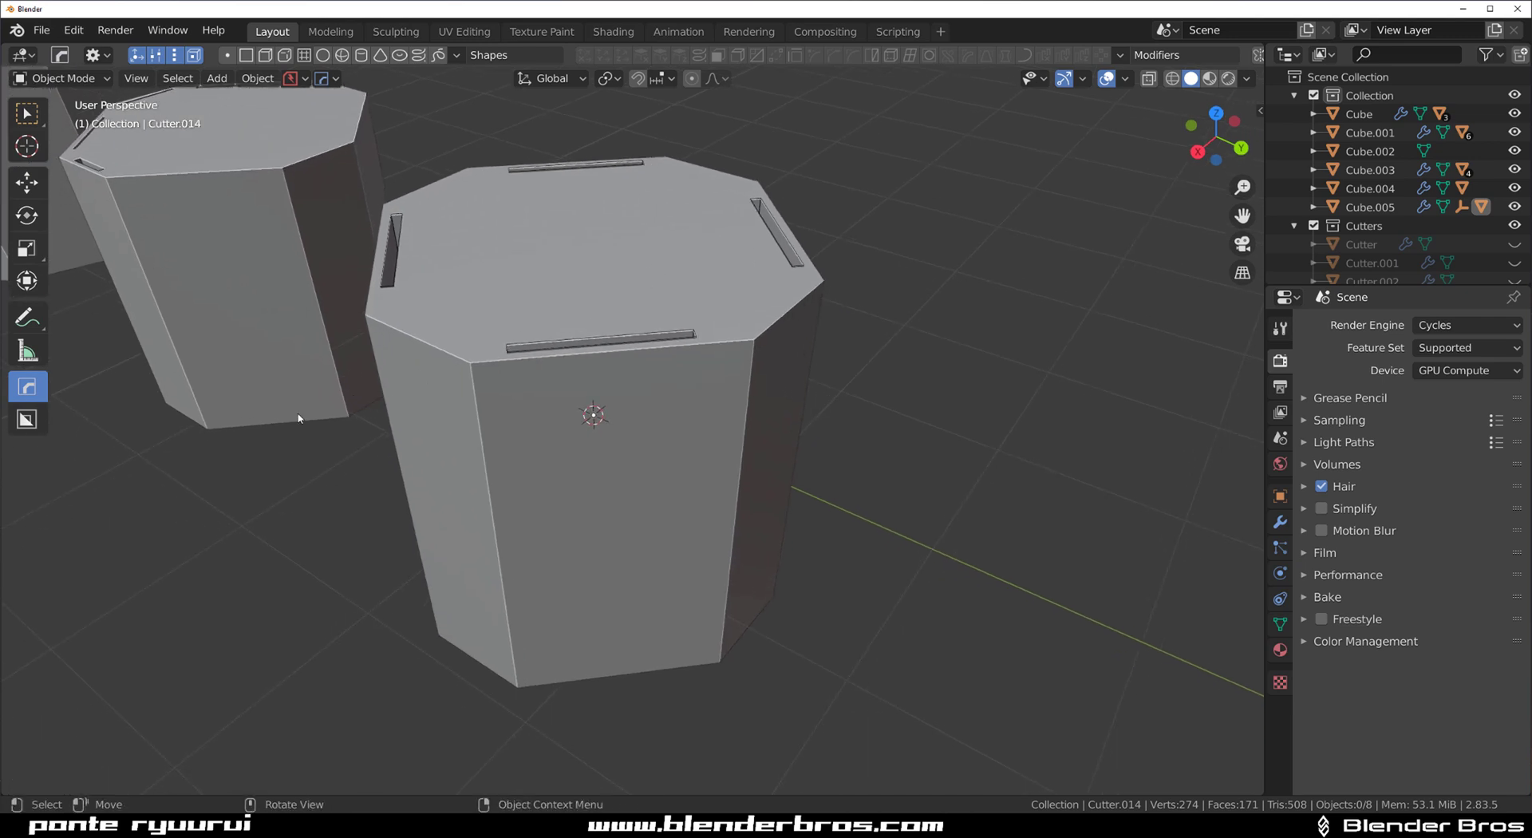
pyautogui.scroll(-2, 595, 367)
pyautogui.scroll(2, 567, 403)
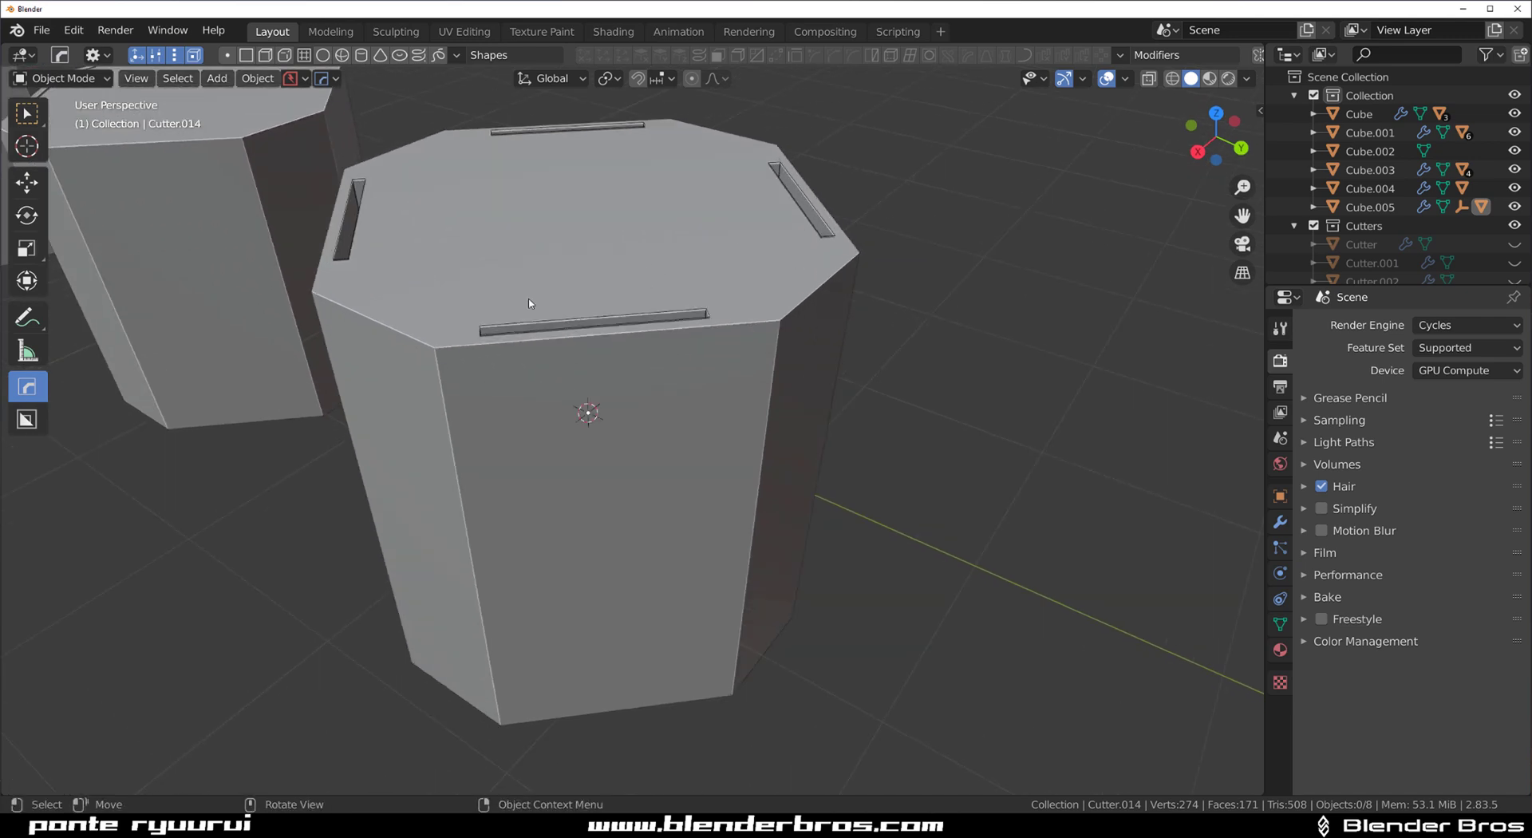
pyautogui.click(599, 360)
pyautogui.press('g')
pyautogui.click(614, 373)
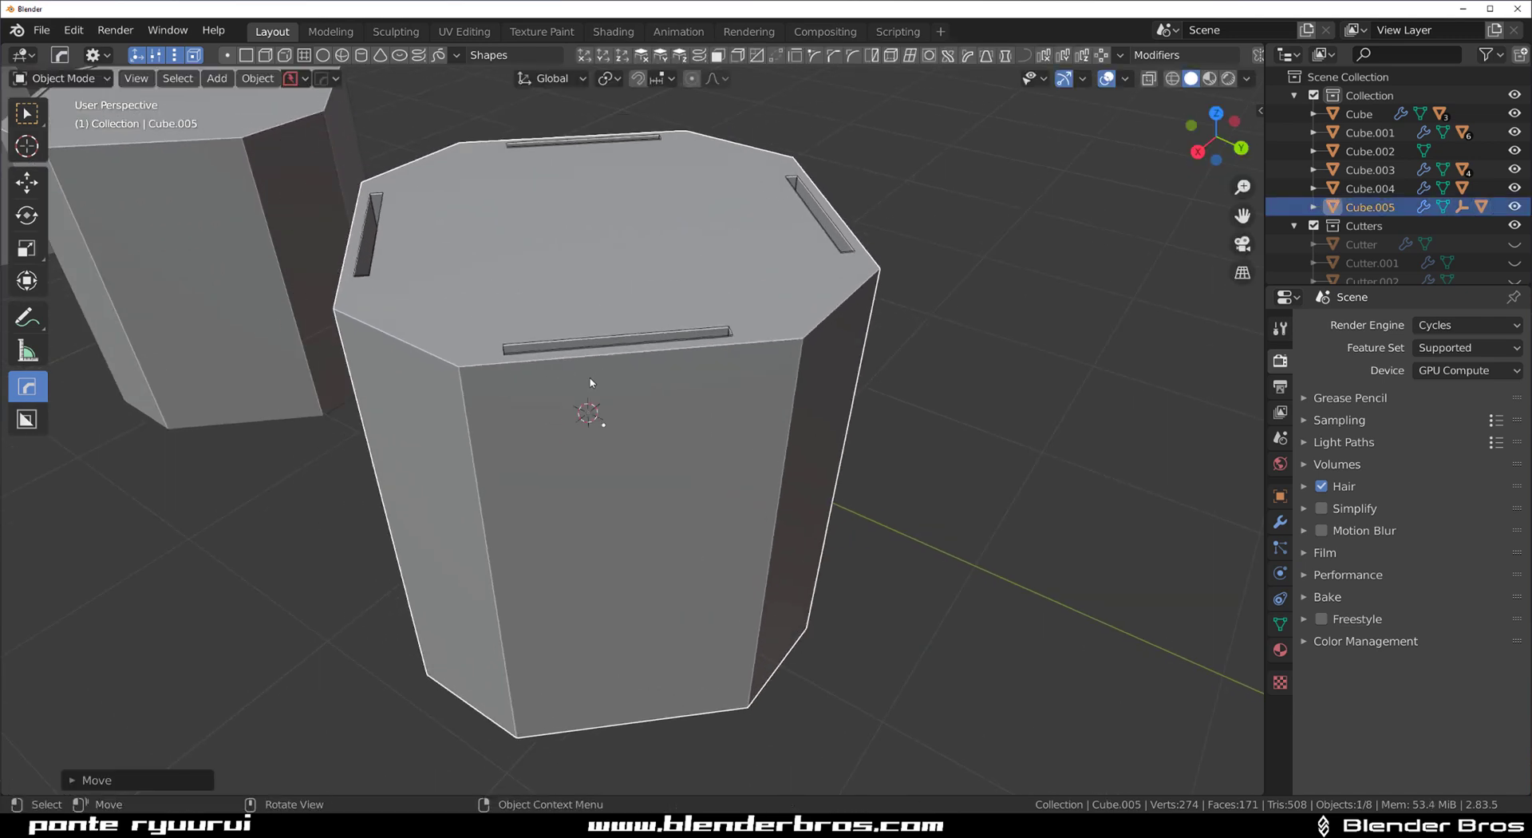
# Step: Switch back to the BoxCutter tool and draw box cuts across three of the block's four edge slots
pyautogui.hotkey('alt', 'w')
pyautogui.moveTo(589, 368); pyautogui.dragTo(570, 296)
pyautogui.moveTo(570, 296); pyautogui.dragTo(625, 379, button='middle')
pyautogui.moveTo(565, 403); pyautogui.dragTo(499, 563)
pyautogui.click(482, 589)
pyautogui.moveTo(591, 453); pyautogui.dragTo(776, 448, button='middle')
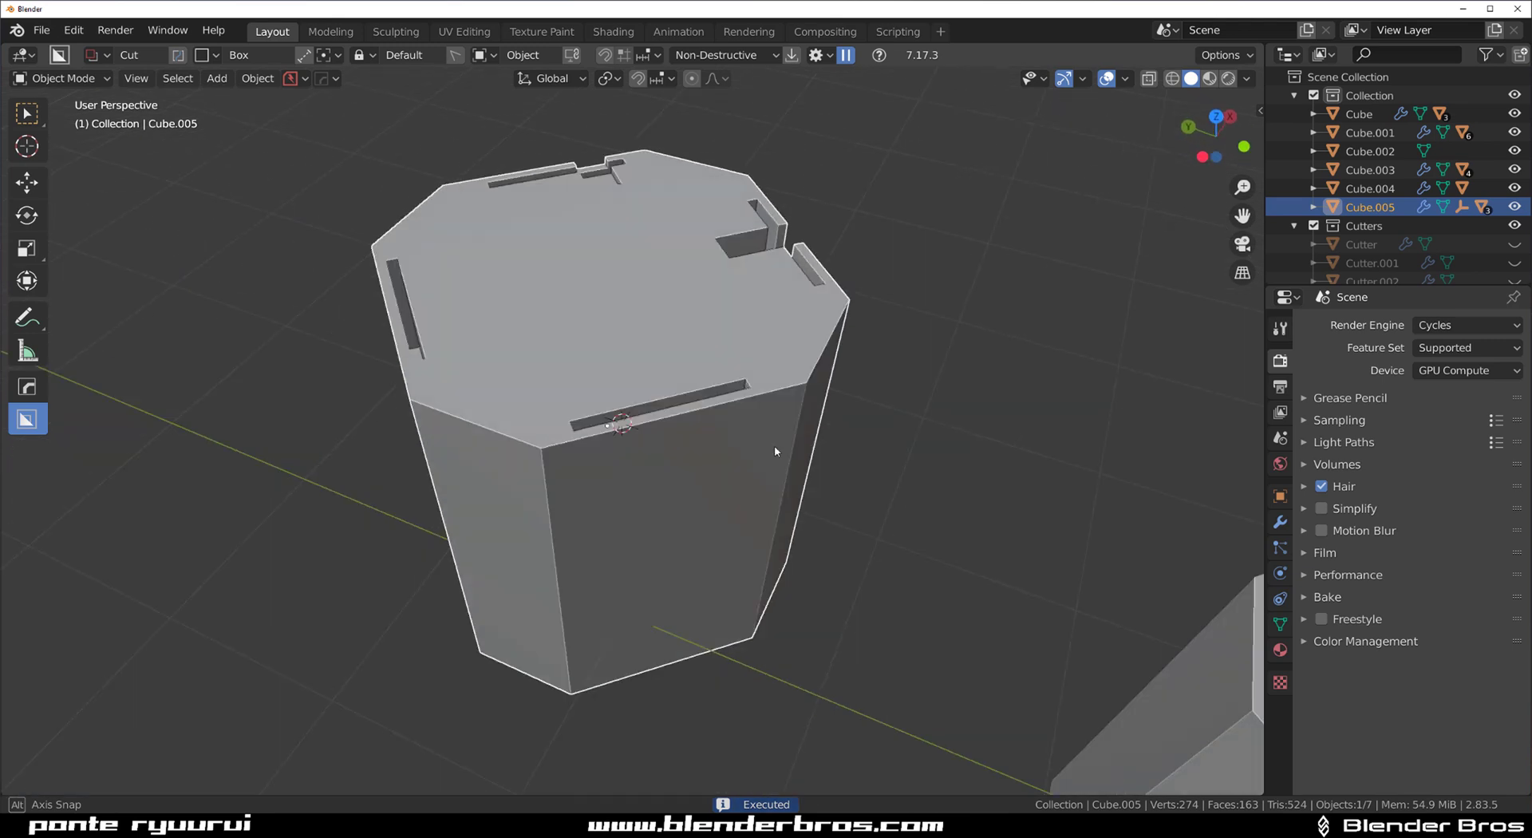
pyautogui.moveTo(641, 370)
pyautogui.mouseDown()
pyautogui.moveTo(750, 487)
pyautogui.moveTo(739, 531)
pyautogui.moveTo(797, 458)
pyautogui.mouseUp()
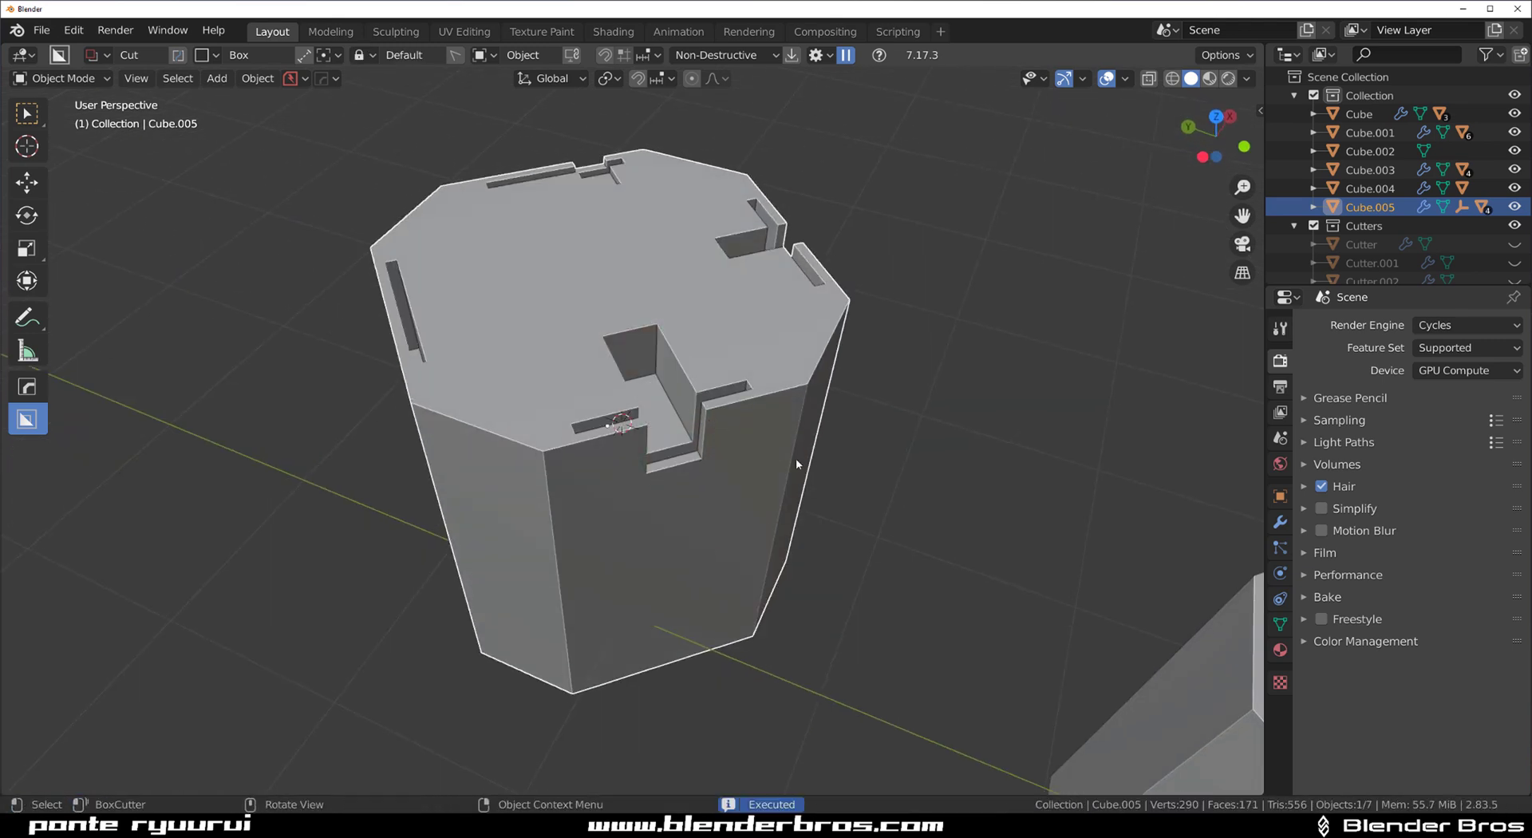
pyautogui.moveTo(796, 458)
pyautogui.mouseDown(button='middle')
pyautogui.moveTo(592, 461)
pyautogui.moveTo(587, 522)
pyautogui.moveTo(626, 449)
pyautogui.moveTo(587, 431)
pyautogui.mouseUp(button='middle')
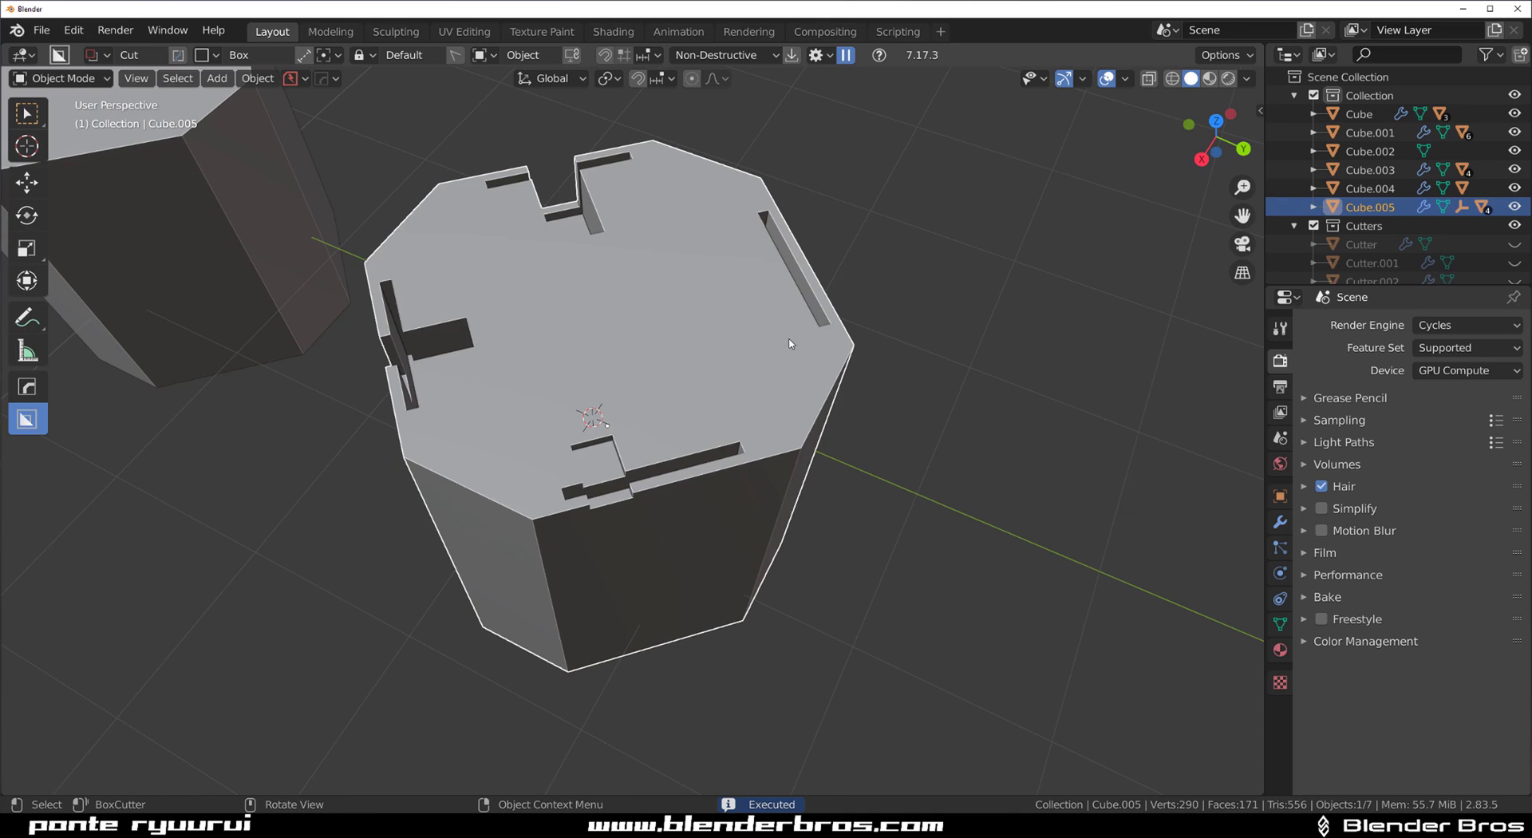
# Step: Draw two more box cuts around the block's remaining edge slot
pyautogui.moveTo(789, 344)
pyautogui.mouseDown(button='middle')
pyautogui.moveTo(743, 324)
pyautogui.moveTo(690, 359)
pyautogui.mouseUp(button='middle')
pyautogui.moveTo(691, 359); pyautogui.dragTo(745, 496)
pyautogui.click(750, 536)
pyautogui.moveTo(722, 467)
pyautogui.mouseDown(button='middle')
pyautogui.moveTo(656, 411)
pyautogui.moveTo(721, 461)
pyautogui.moveTo(841, 444)
pyautogui.moveTo(715, 431)
pyautogui.mouseUp(button='middle')
pyautogui.scroll(3, 715, 431)
pyautogui.moveTo(679, 284); pyautogui.dragTo(884, 477)
pyautogui.click(857, 620)
pyautogui.scroll(-4, 821, 533)
pyautogui.moveTo(821, 533)
pyautogui.mouseDown(button='middle')
pyautogui.moveTo(696, 427)
pyautogui.moveTo(753, 476)
pyautogui.moveTo(970, 434)
pyautogui.mouseUp(button='middle')
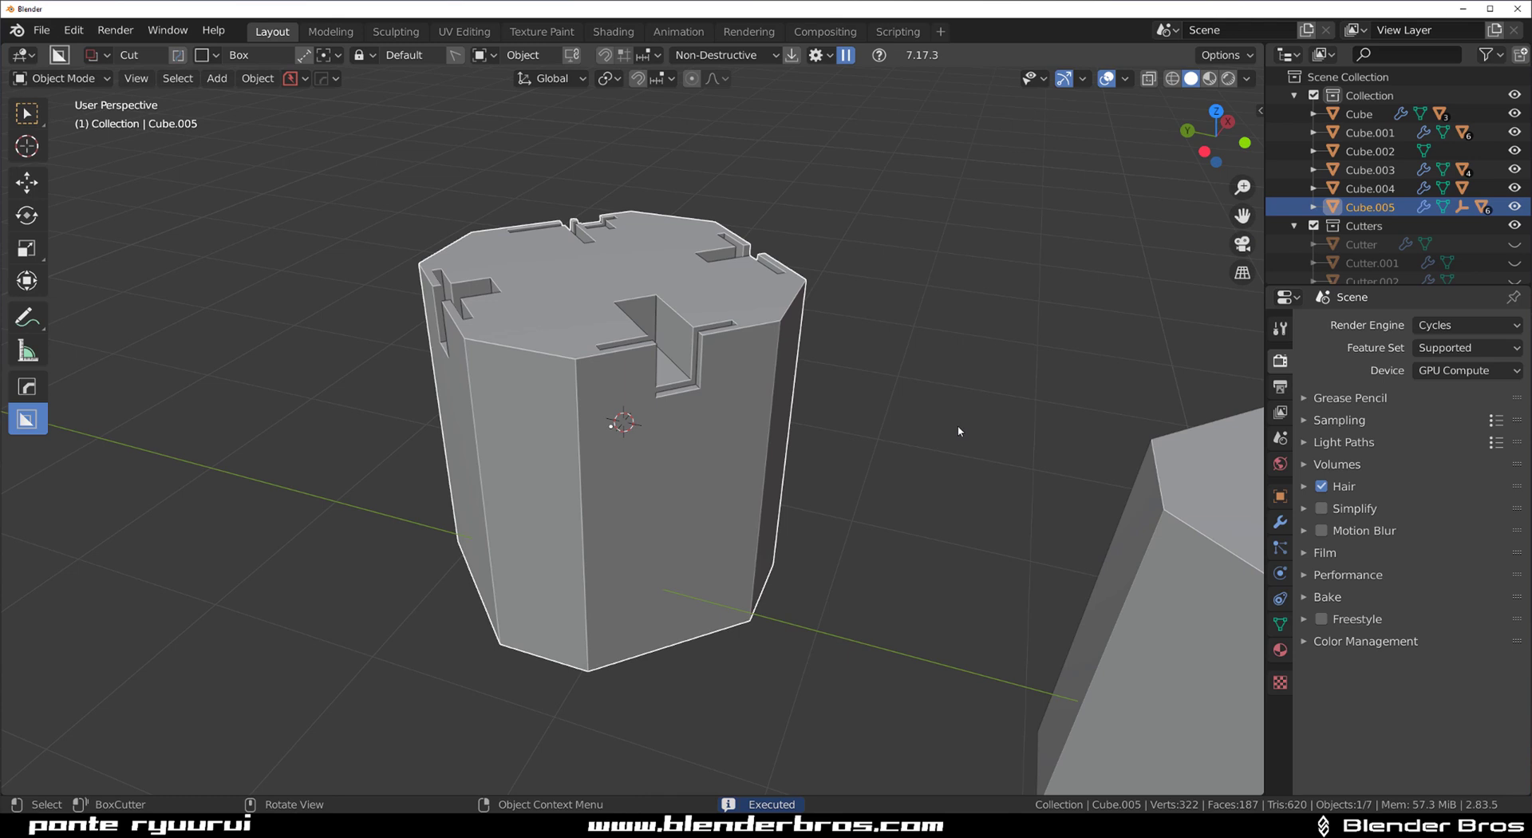